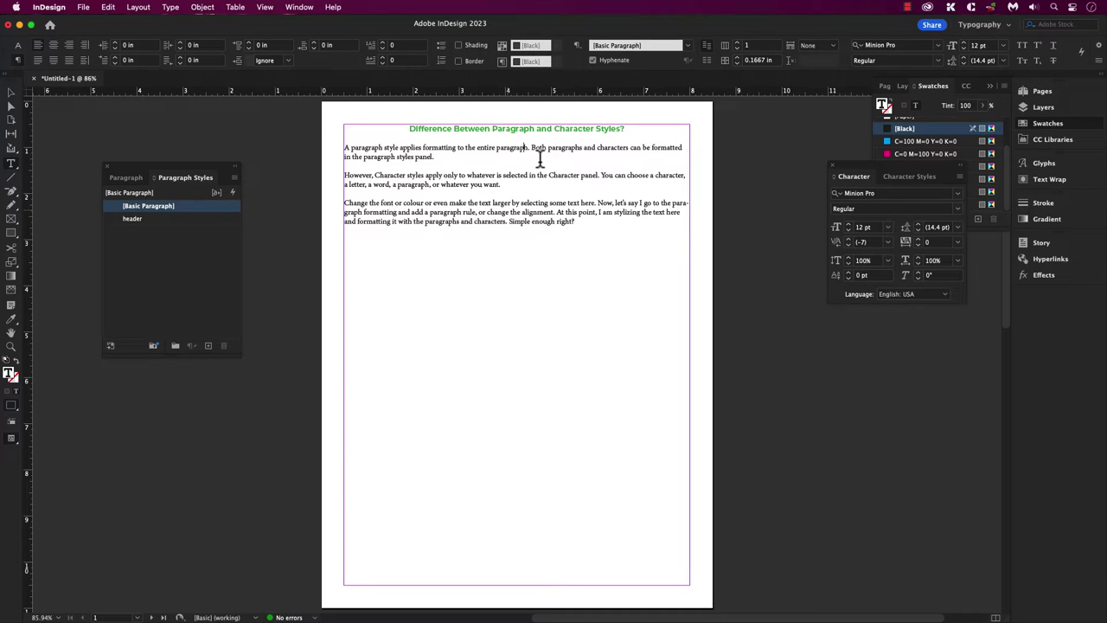
Give the first body paragraph the green, centred 'header' paragraph style.
{"action": "left_click_drag", "start_coordinate": [435, 156], "coordinate": [344, 149]}
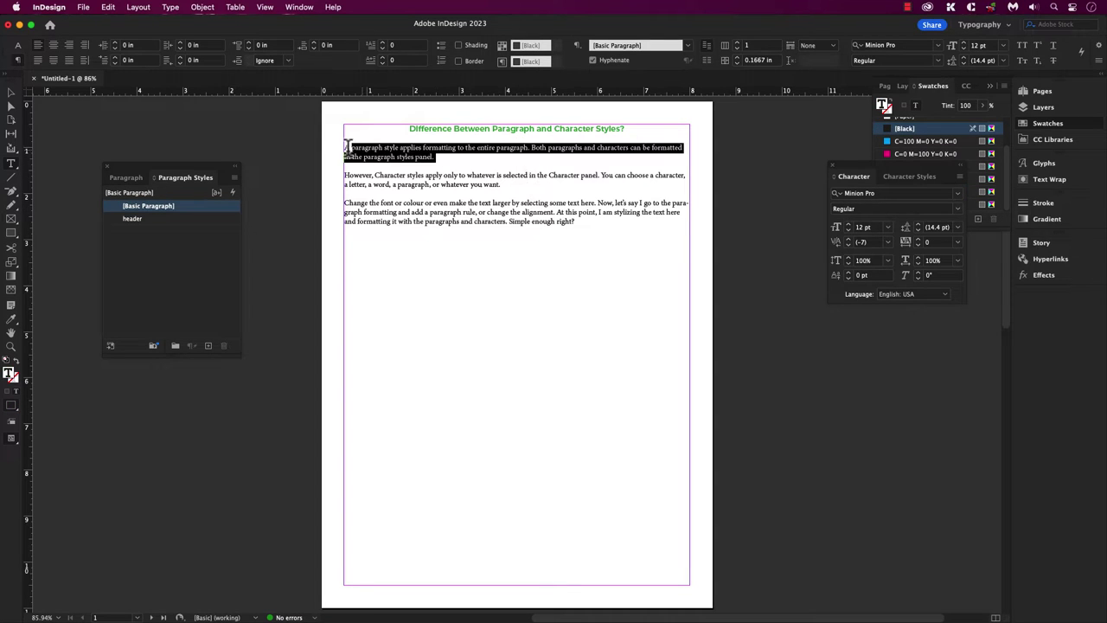
{"action": "left_click", "coordinate": [156, 221]}
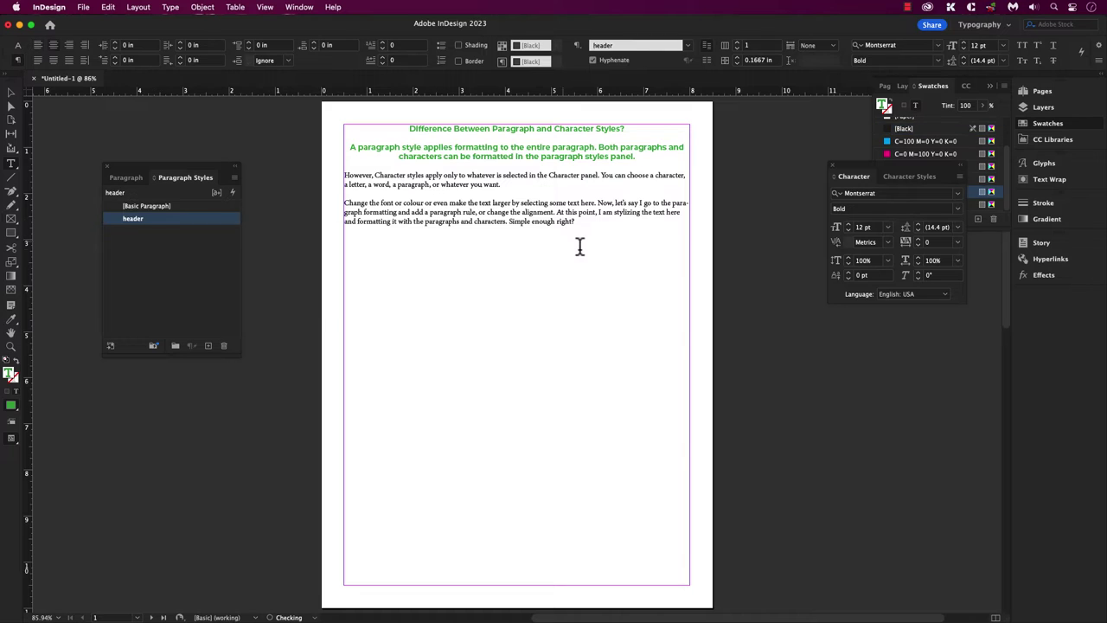
{"action": "key", "text": "Down"}
{"action": "key", "text": "Down"}
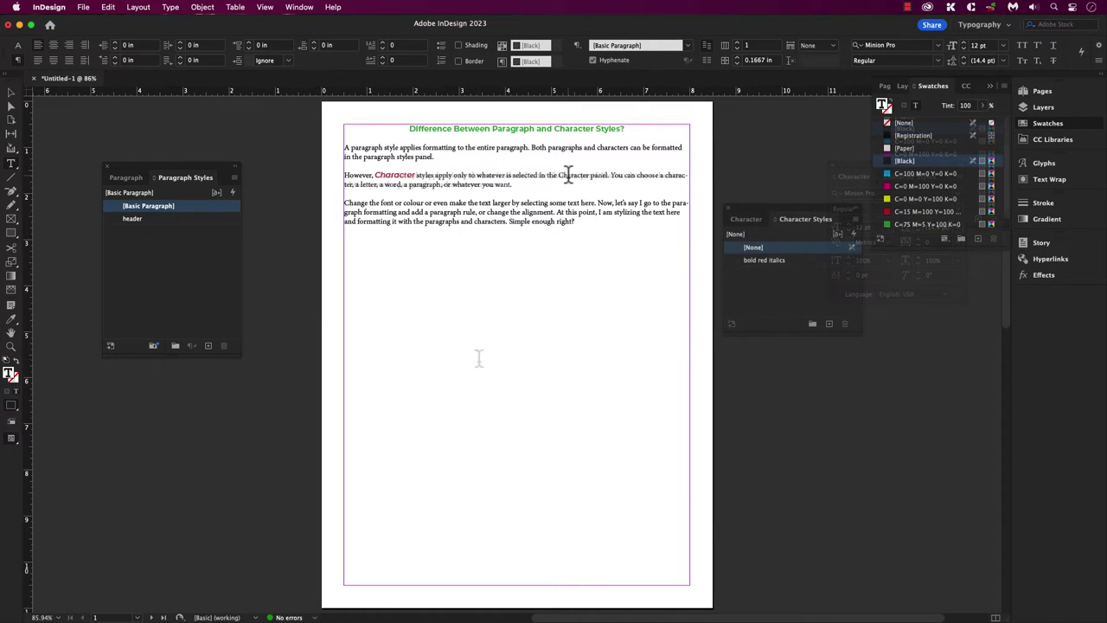
Apply 'bold red italics' to the word 'Character' and to 'characters' in the first paragraph.
{"action": "double_click", "coordinate": [571, 176]}
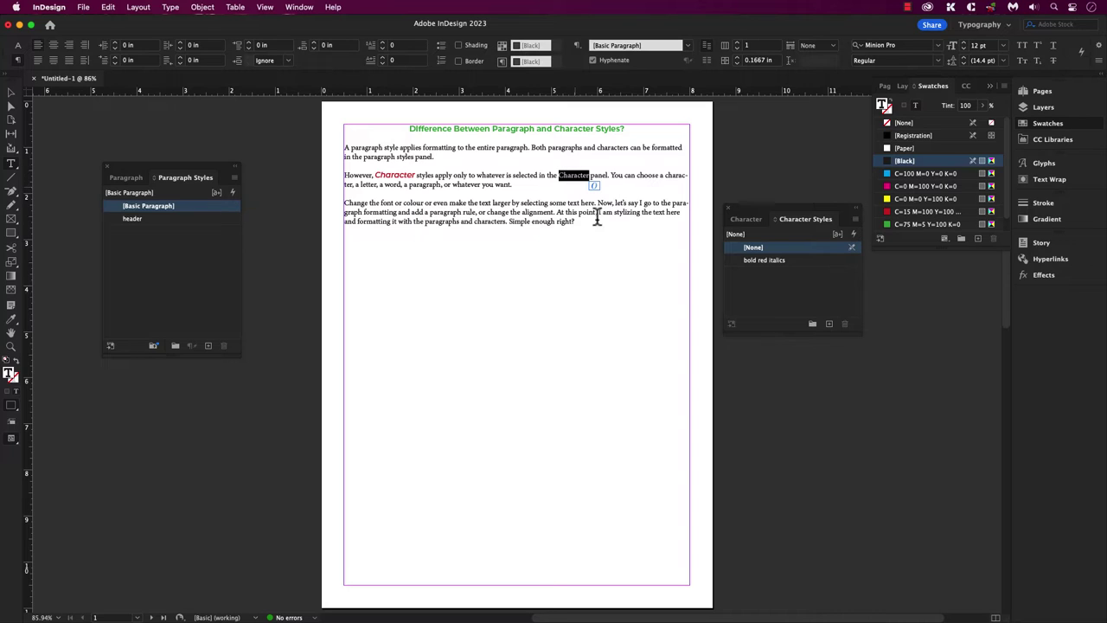
{"action": "left_click", "coordinate": [804, 261]}
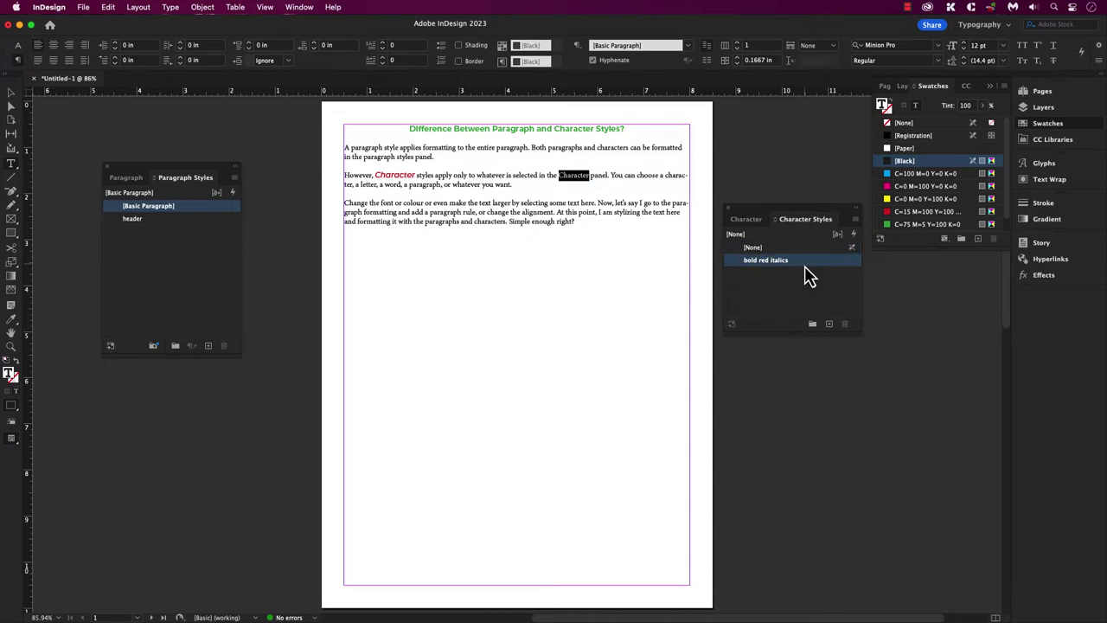
{"action": "left_click", "coordinate": [599, 213]}
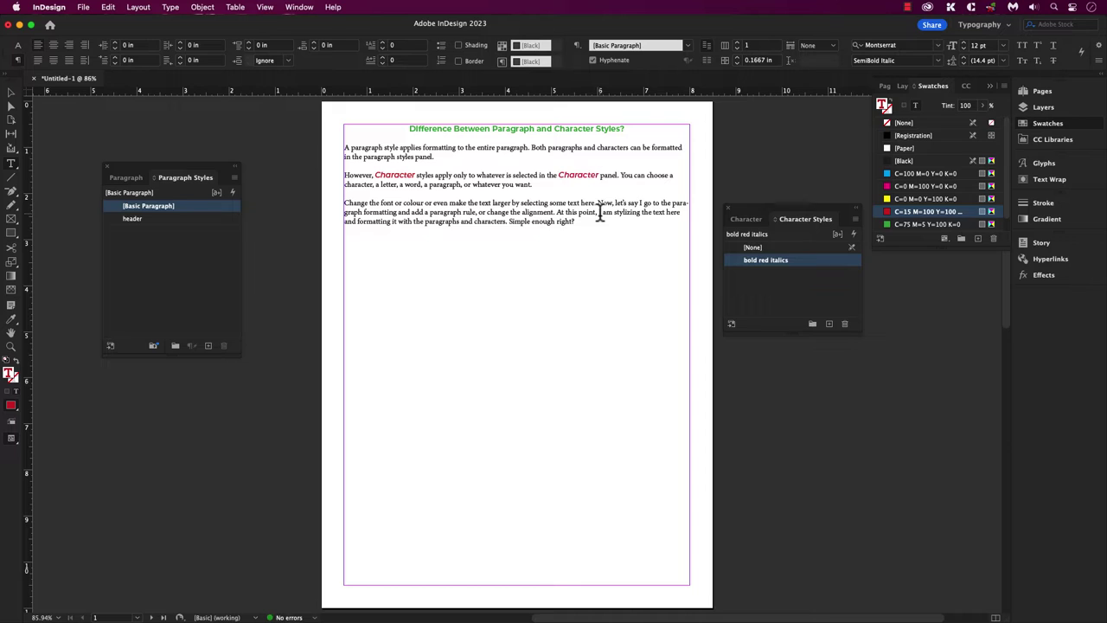
{"action": "double_click", "coordinate": [613, 147]}
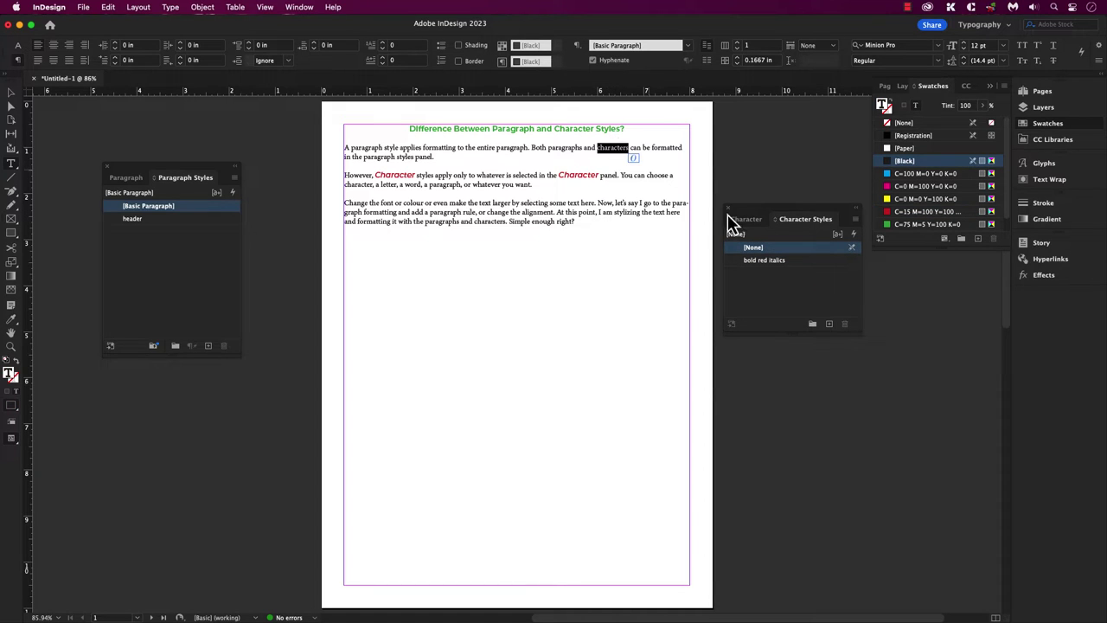
{"action": "left_click", "coordinate": [808, 262]}
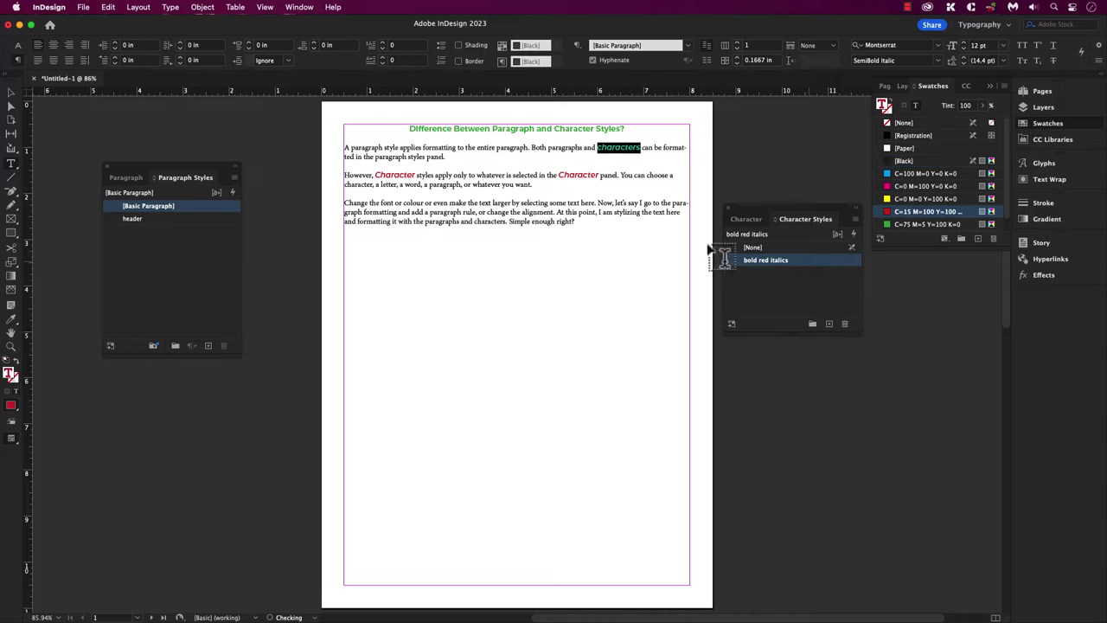
{"action": "left_click", "coordinate": [565, 198]}
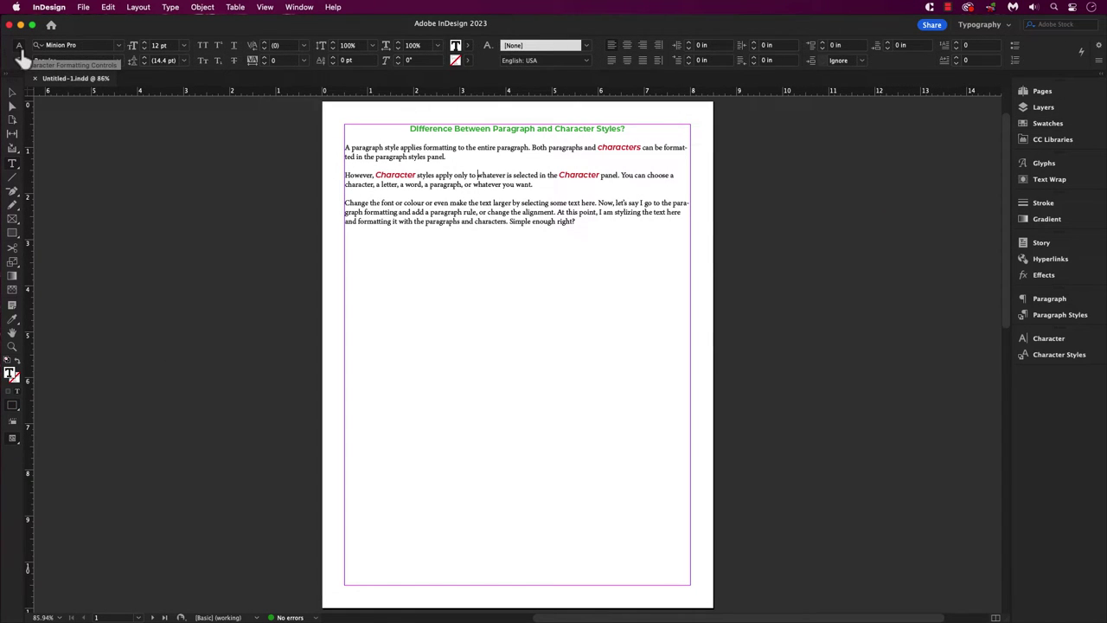
Toggle the Control panel to character options and back to Paragraph Formatting Controls.
{"action": "left_click", "coordinate": [19, 59]}
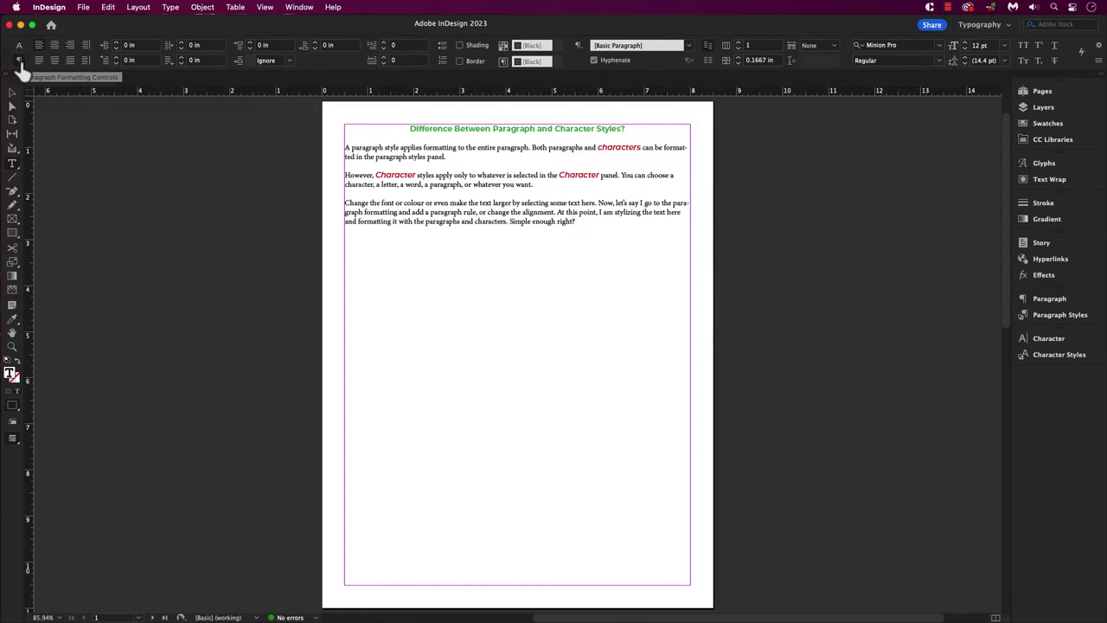
{"action": "left_click", "coordinate": [19, 47]}
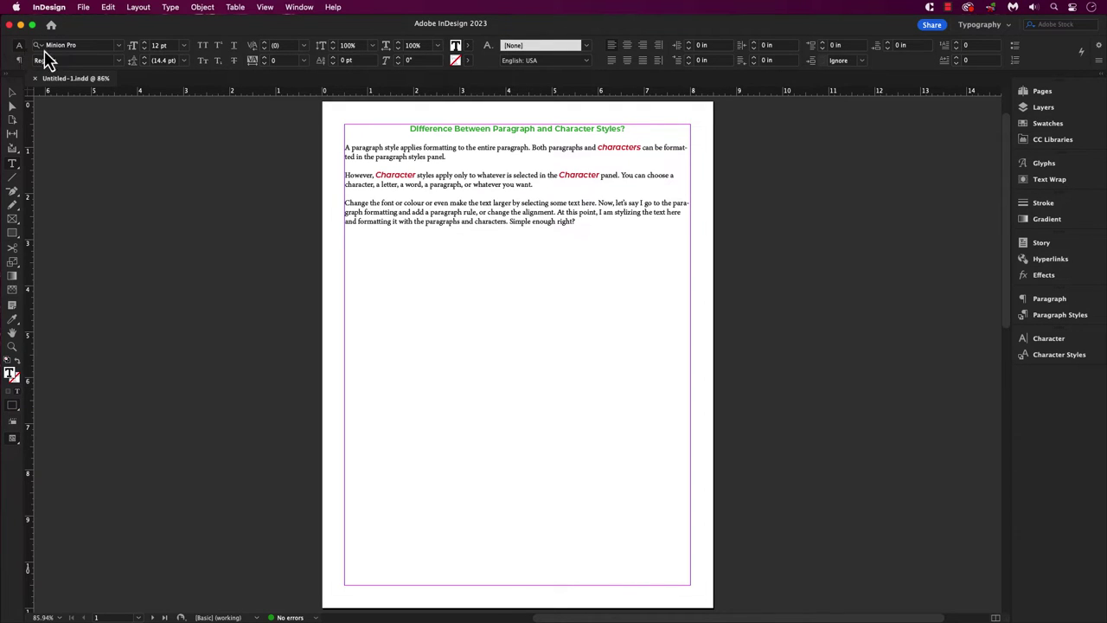
{"action": "left_click", "coordinate": [19, 60]}
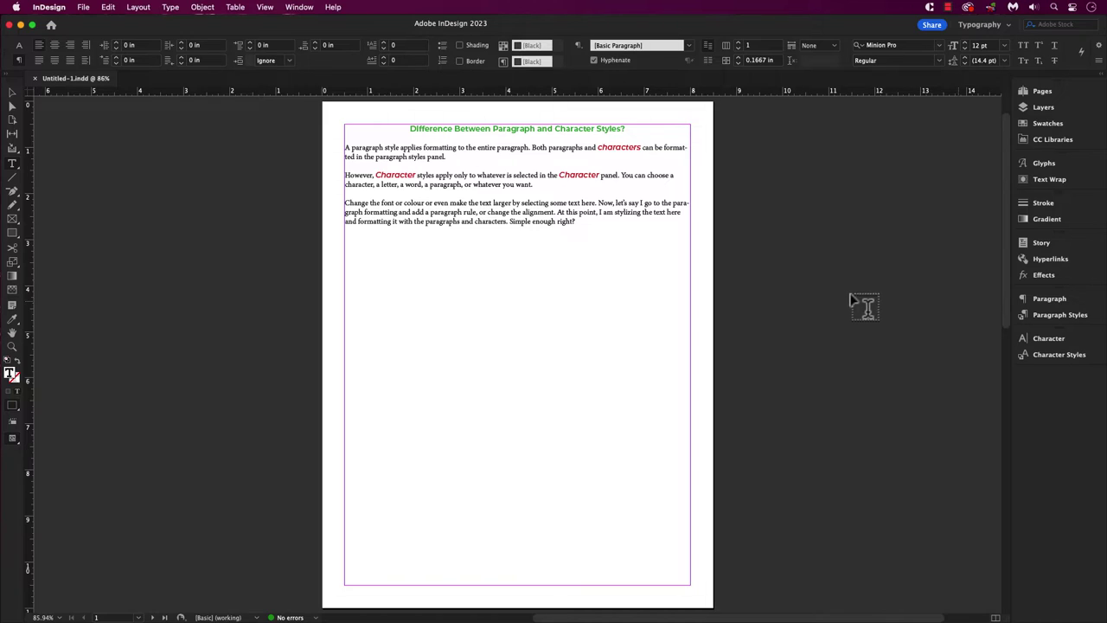
Float the Paragraph panel beside the page with the Character panel below it.
{"action": "left_click", "coordinate": [1037, 302]}
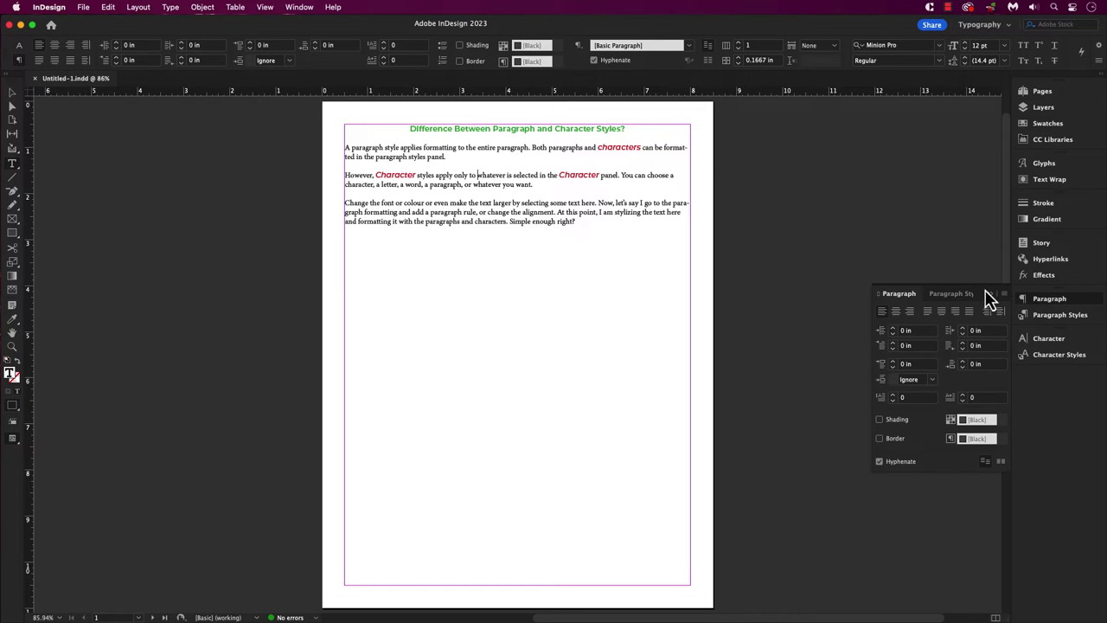
{"action": "left_click_drag", "start_coordinate": [986, 299], "coordinate": [855, 134]}
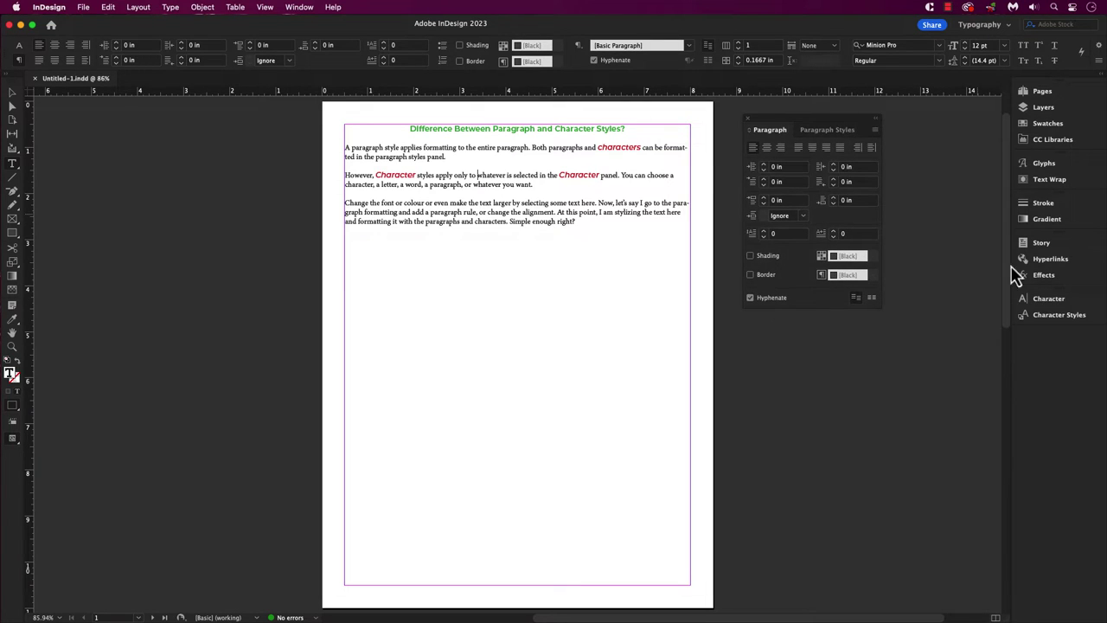
{"action": "left_click", "coordinate": [1048, 301]}
{"action": "left_click_drag", "start_coordinate": [1004, 331], "coordinate": [880, 344]}
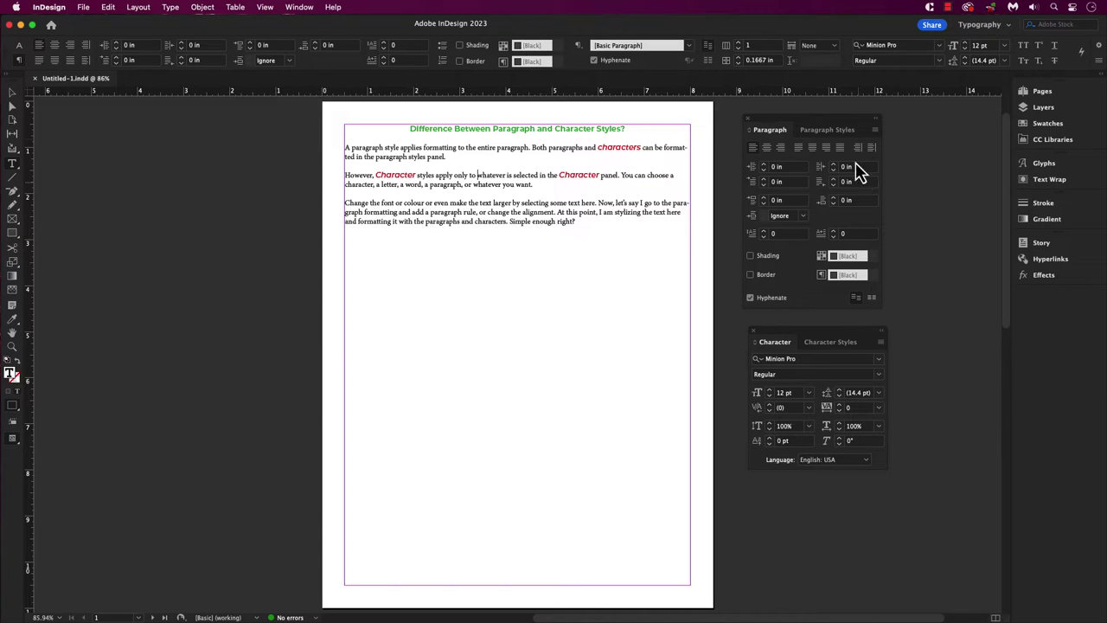
Switch both floating panels to their Paragraph Styles and Character Styles lists.
{"action": "left_click", "coordinate": [844, 131]}
{"action": "left_click", "coordinate": [830, 343]}
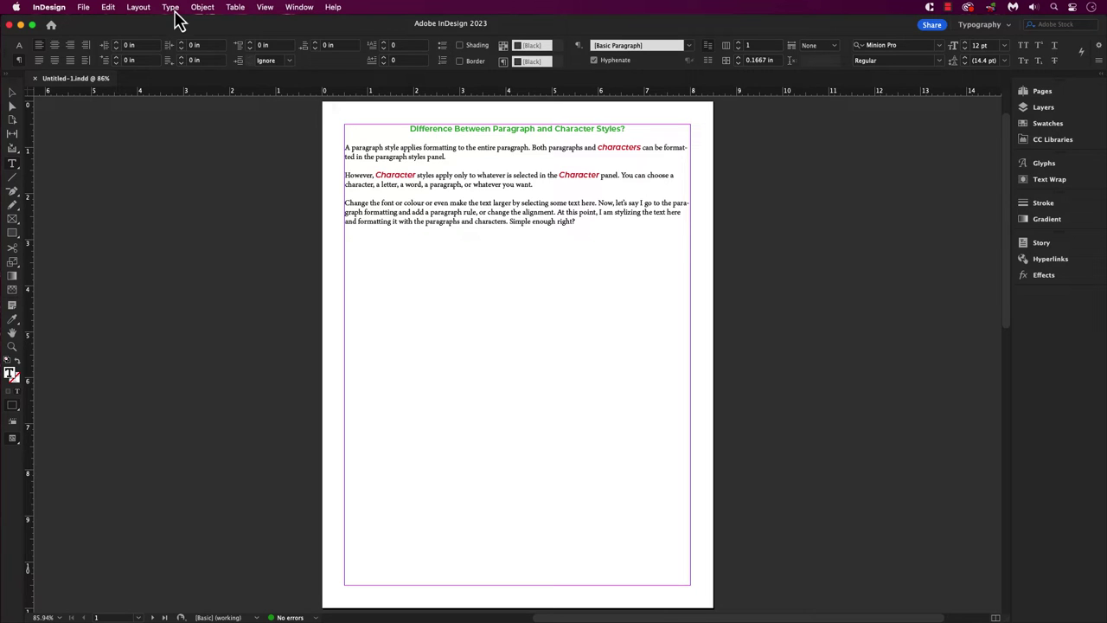
{"action": "left_click", "coordinate": [172, 8]}
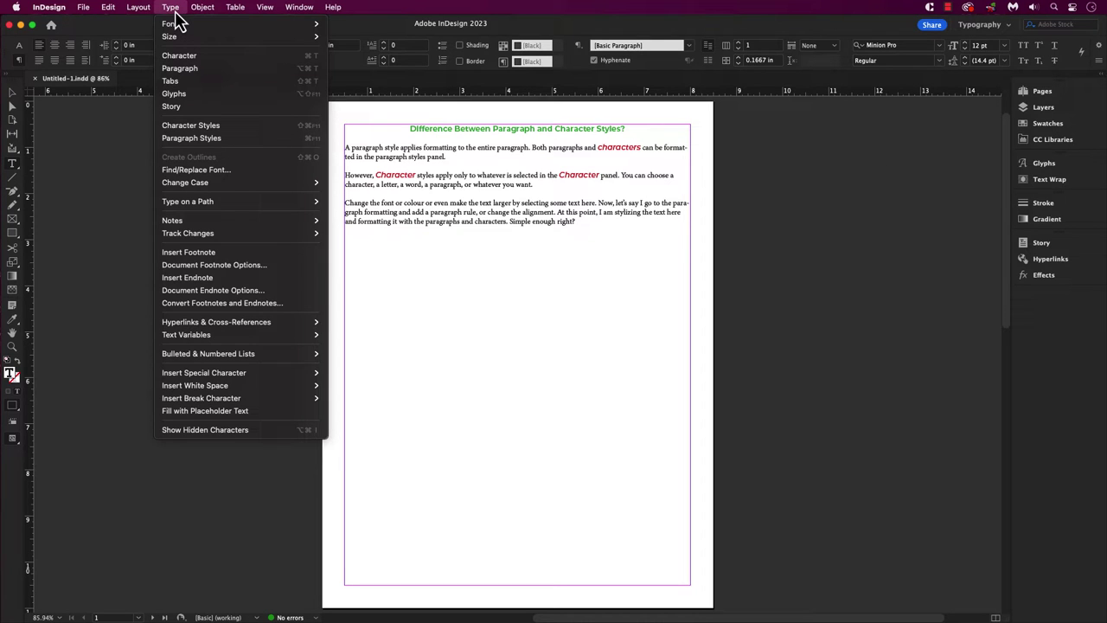
Reopen Paragraph Styles, Character Styles, Character and Paragraph panels from the Type menu.
{"action": "left_click", "coordinate": [186, 138]}
{"action": "left_click", "coordinate": [171, 7]}
{"action": "left_click", "coordinate": [194, 126]}
{"action": "left_click", "coordinate": [181, 9]}
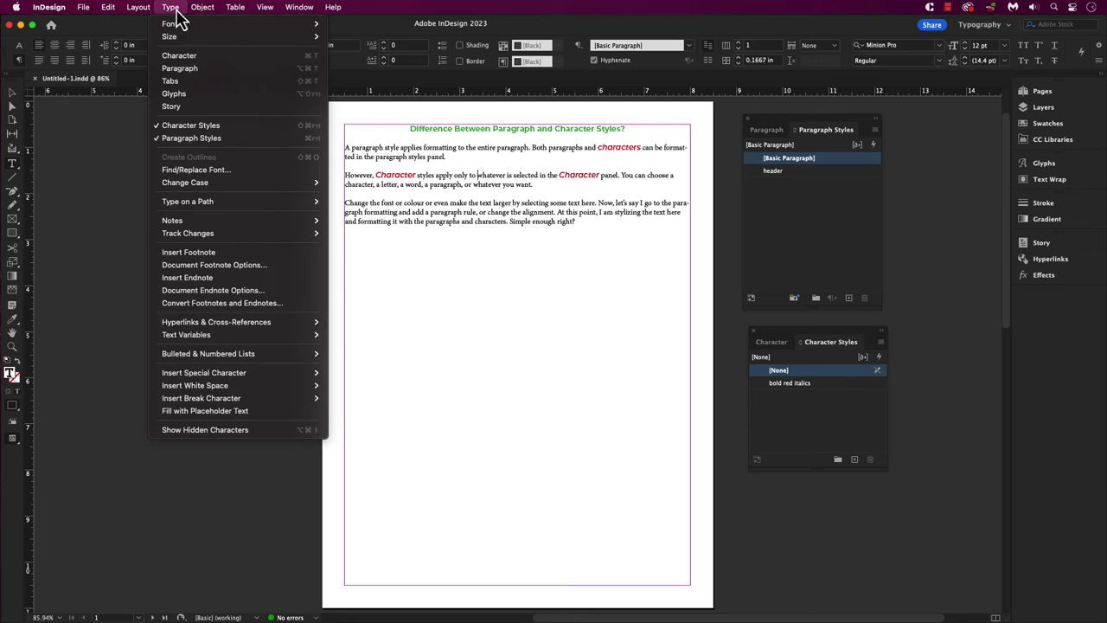
{"action": "left_click", "coordinate": [190, 56]}
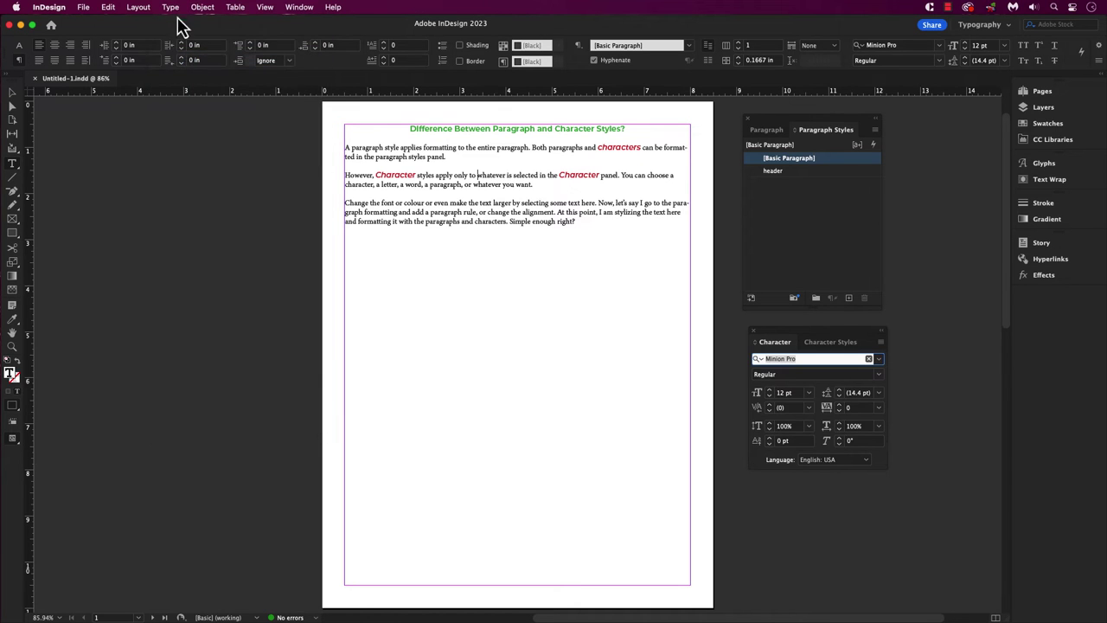
{"action": "left_click", "coordinate": [172, 7]}
{"action": "left_click", "coordinate": [182, 69]}
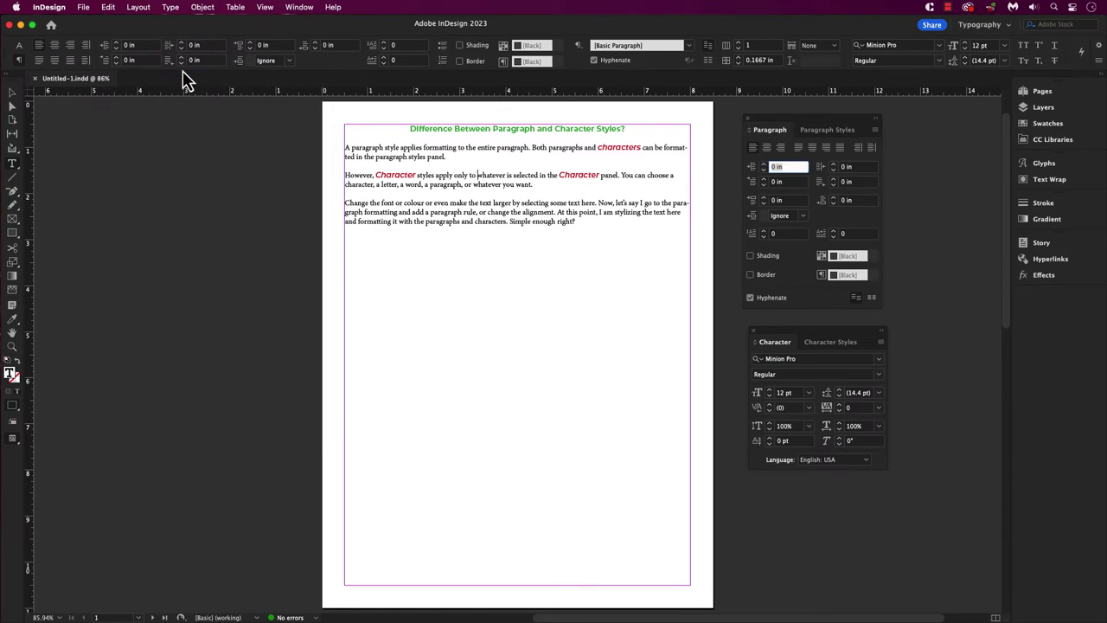
{"action": "left_click", "coordinate": [299, 7]}
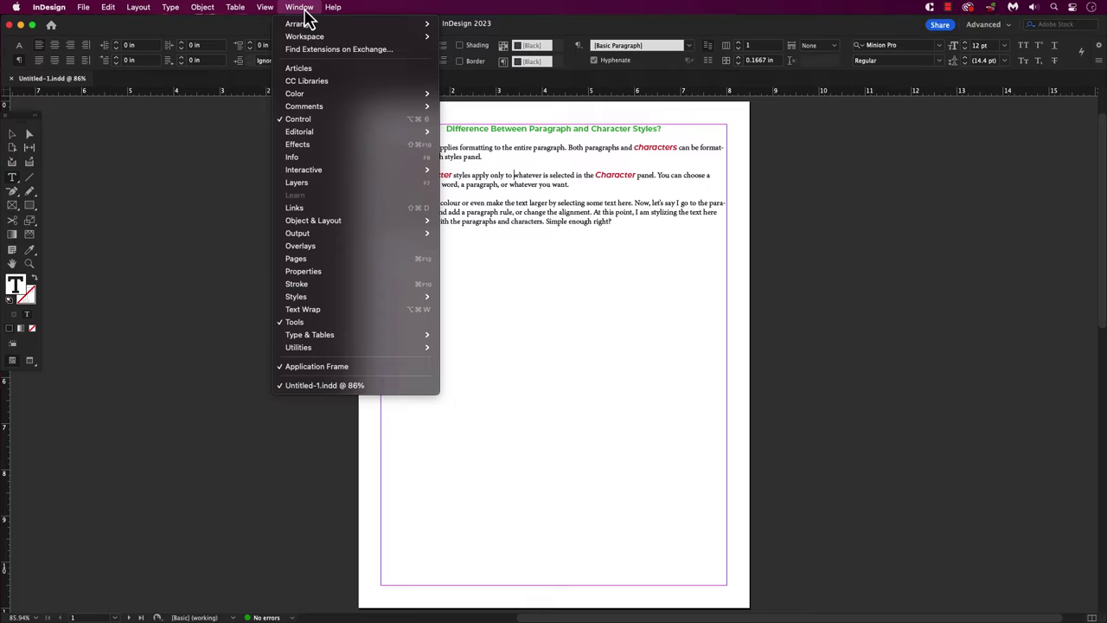
Switch to the [Typography] workspace and pop out its Paragraph and Character panels.
{"action": "key", "text": "Down"}
{"action": "key", "text": "Down"}
{"action": "key", "text": "Right"}
{"action": "key", "text": "Down"}
{"action": "key", "text": "Down"}
{"action": "key", "text": "Down"}
{"action": "key", "text": "Down"}
{"action": "key", "text": "Down"}
{"action": "key", "text": "Down"}
{"action": "key", "text": "Down"}
{"action": "key", "text": "Down"}
{"action": "key", "text": "Down"}
{"action": "key", "text": "Down"}
{"action": "key", "text": "Down"}
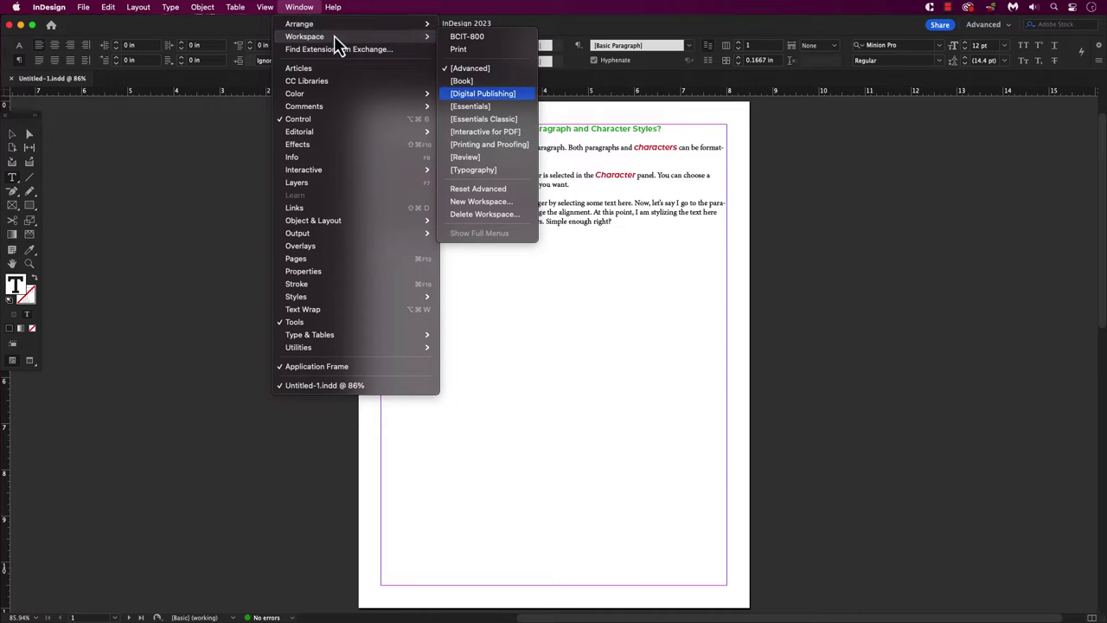
{"action": "left_click", "coordinate": [489, 171]}
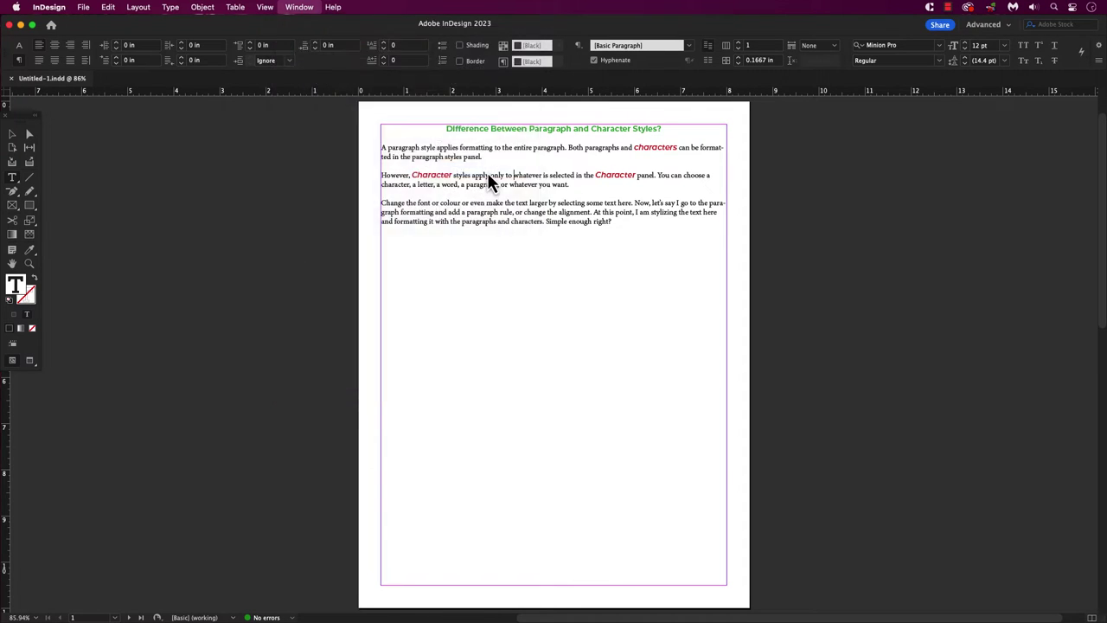
{"action": "left_click", "coordinate": [1058, 303]}
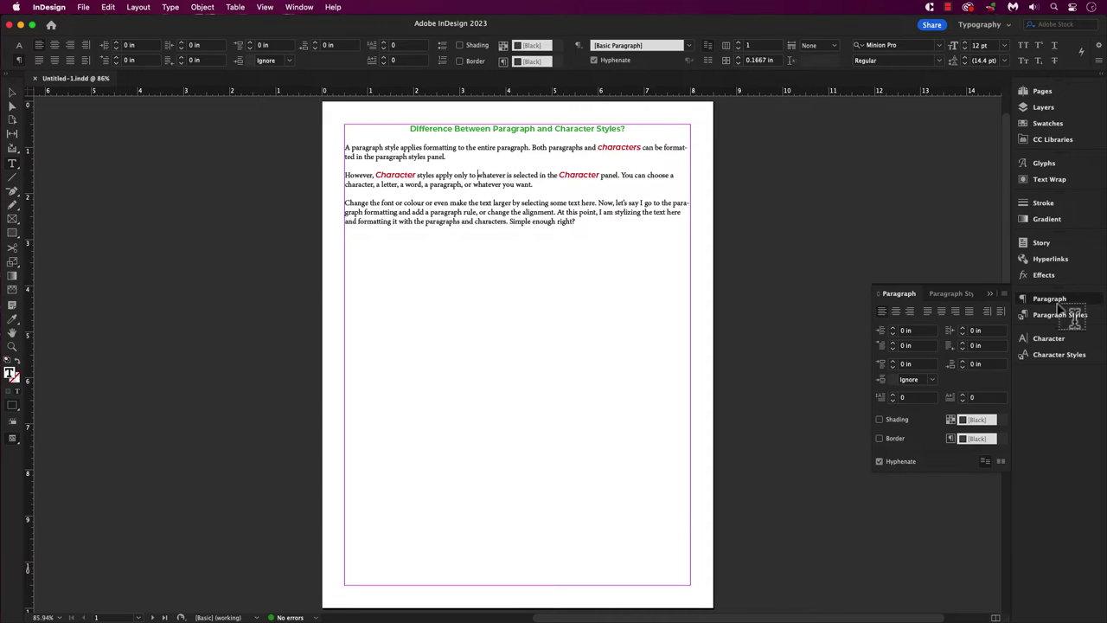
{"action": "left_click", "coordinate": [1055, 338]}
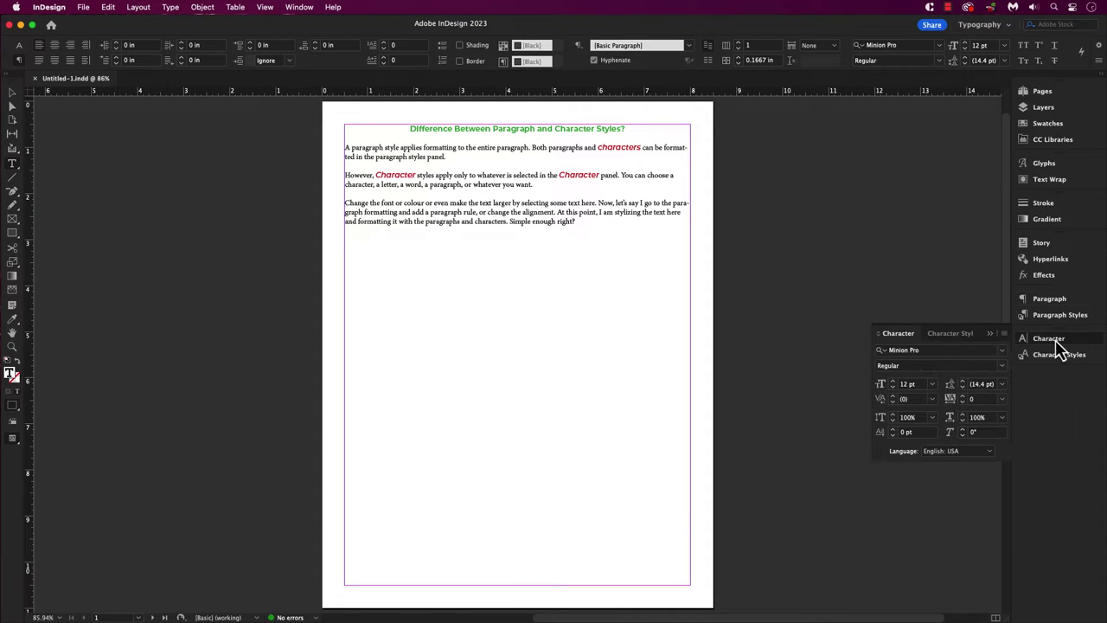
Set the heading's font to Montserrat Bold.
{"action": "left_click_drag", "start_coordinate": [506, 127], "coordinate": [338, 119]}
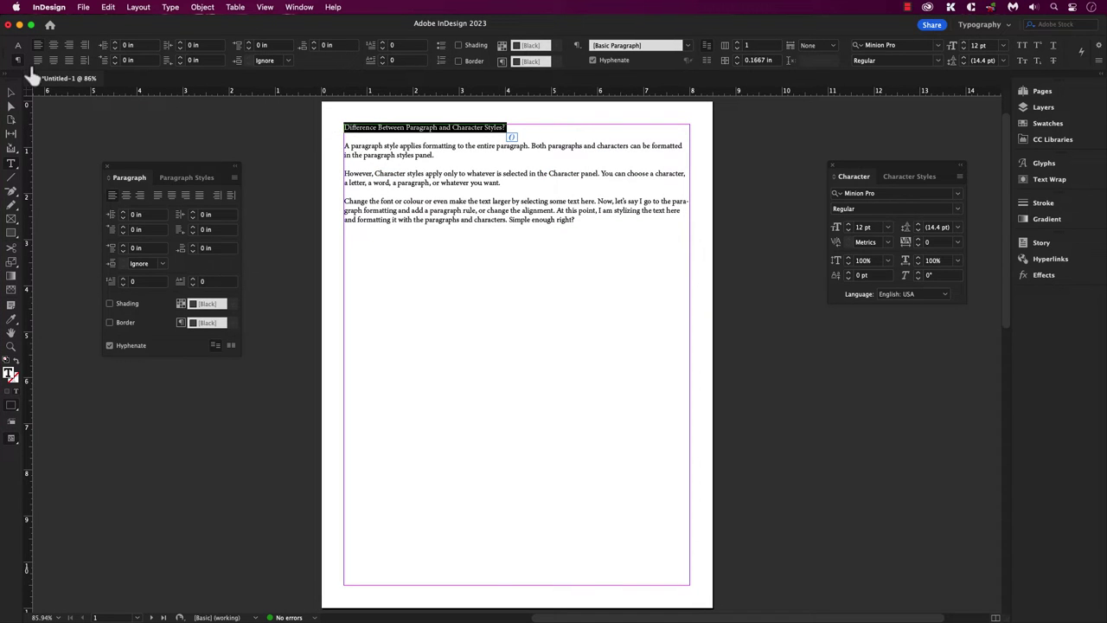
{"action": "left_click", "coordinate": [903, 48]}
{"action": "type", "text": "mont"}
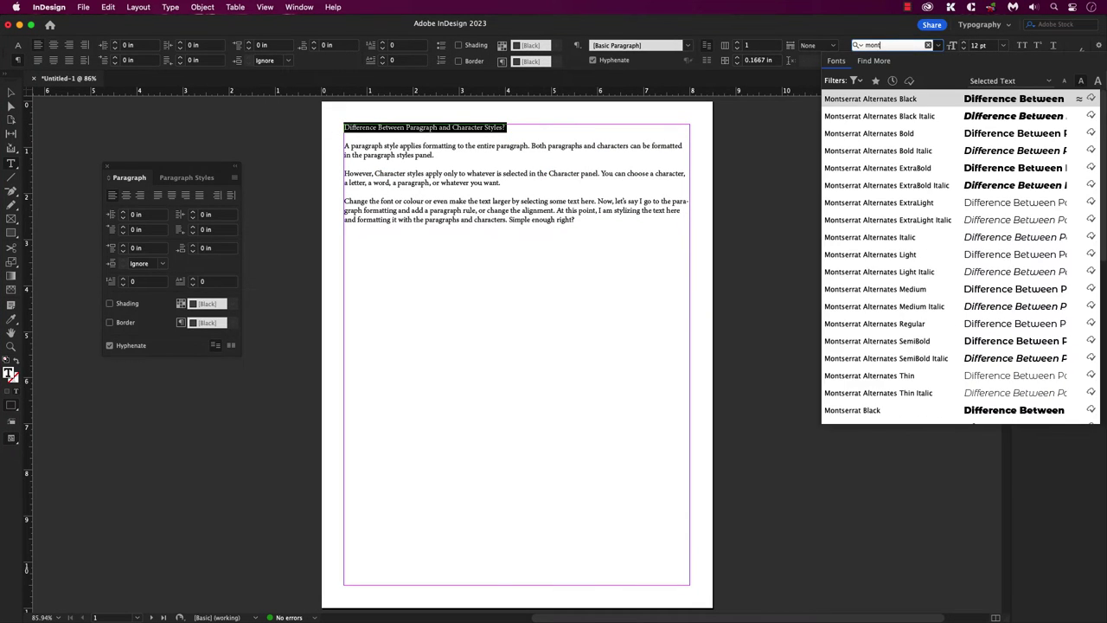
{"action": "left_click", "coordinate": [872, 410]}
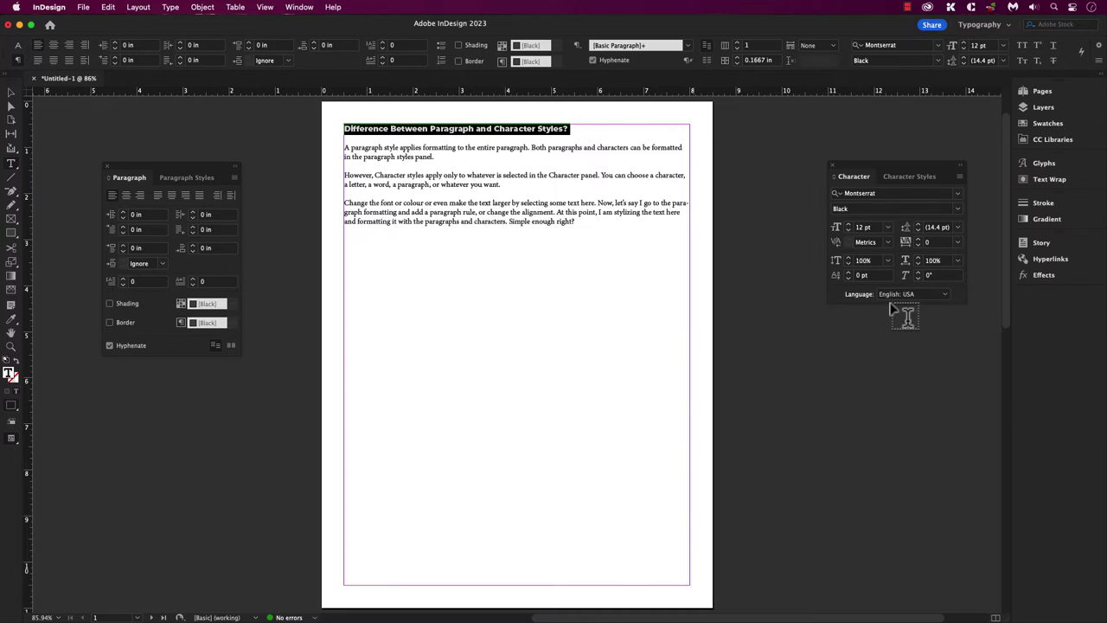
{"action": "left_click", "coordinate": [940, 62]}
{"action": "left_click", "coordinate": [887, 218]}
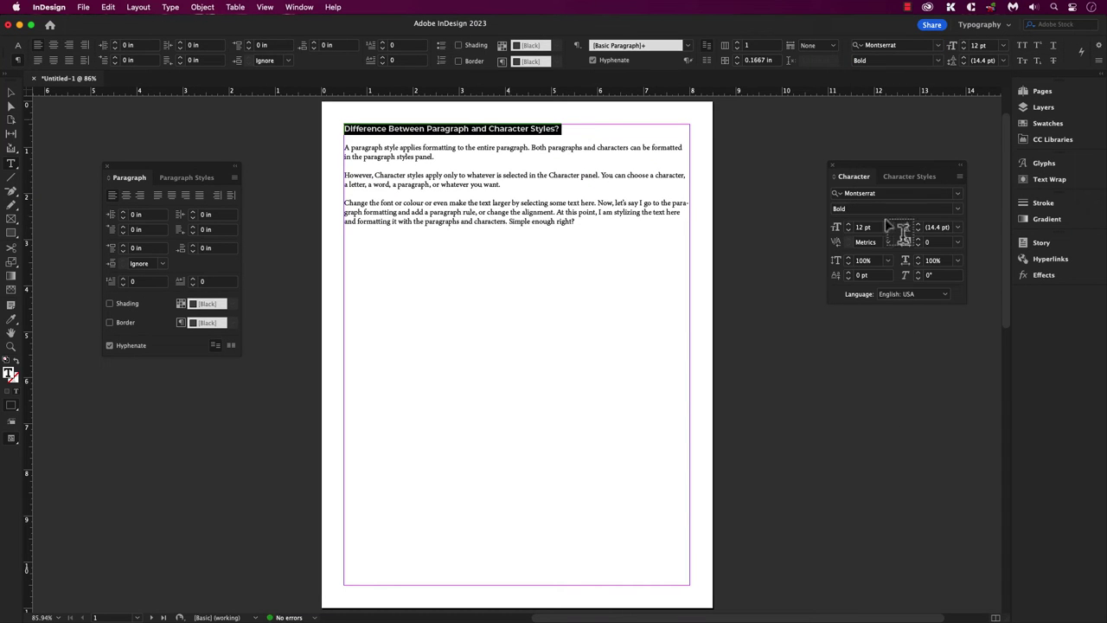
Colour the heading red via the Color Picker and centre it on the page.
{"action": "double_click", "coordinate": [12, 377]}
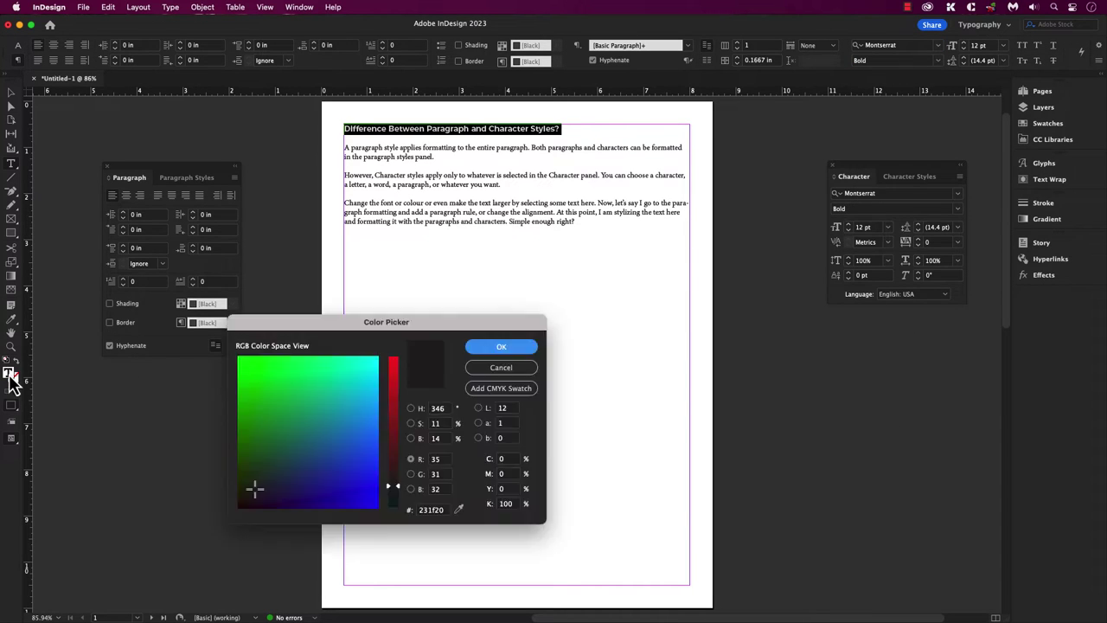
{"action": "left_click", "coordinate": [394, 364]}
{"action": "left_click", "coordinate": [501, 346]}
{"action": "key", "text": "F5"}
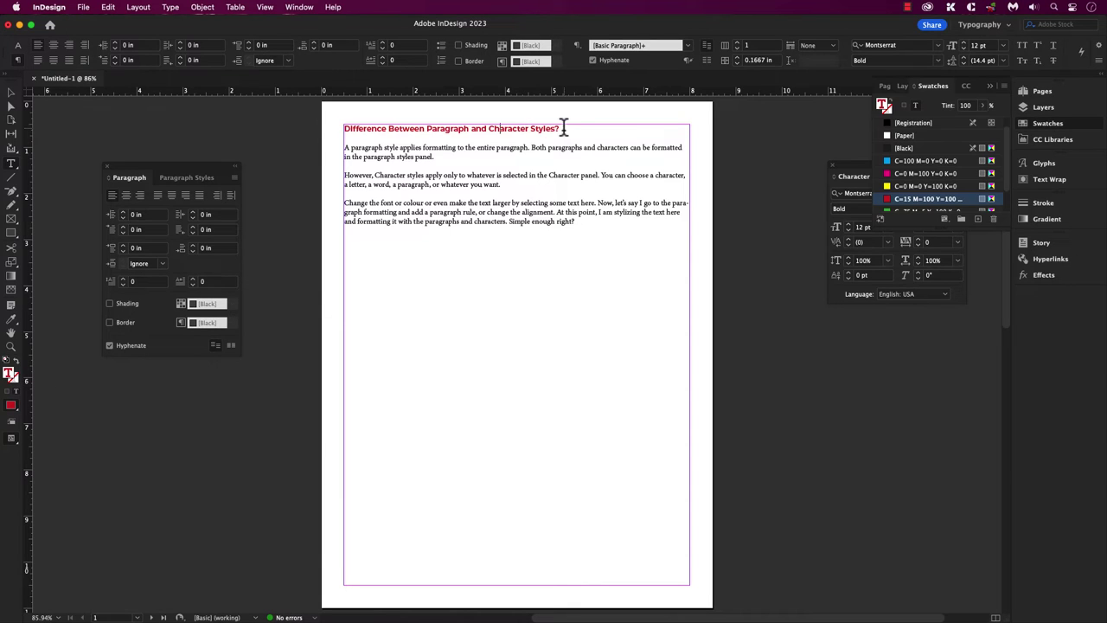
{"action": "left_click_drag", "start_coordinate": [560, 128], "coordinate": [321, 130]}
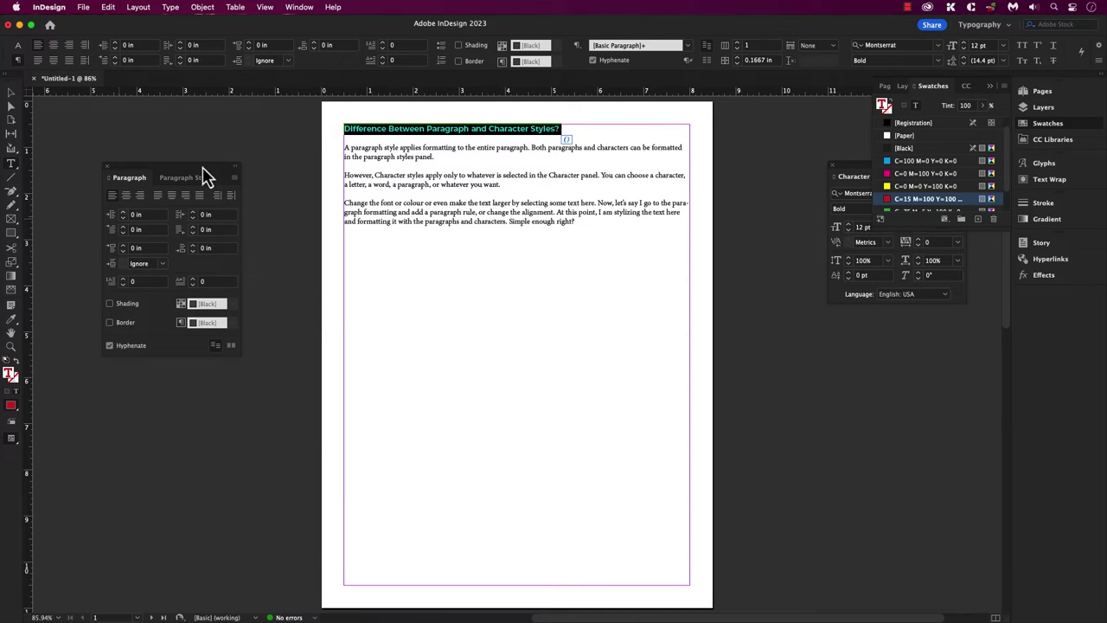
{"action": "left_click", "coordinate": [125, 195]}
{"action": "key", "text": "shift+super+a"}
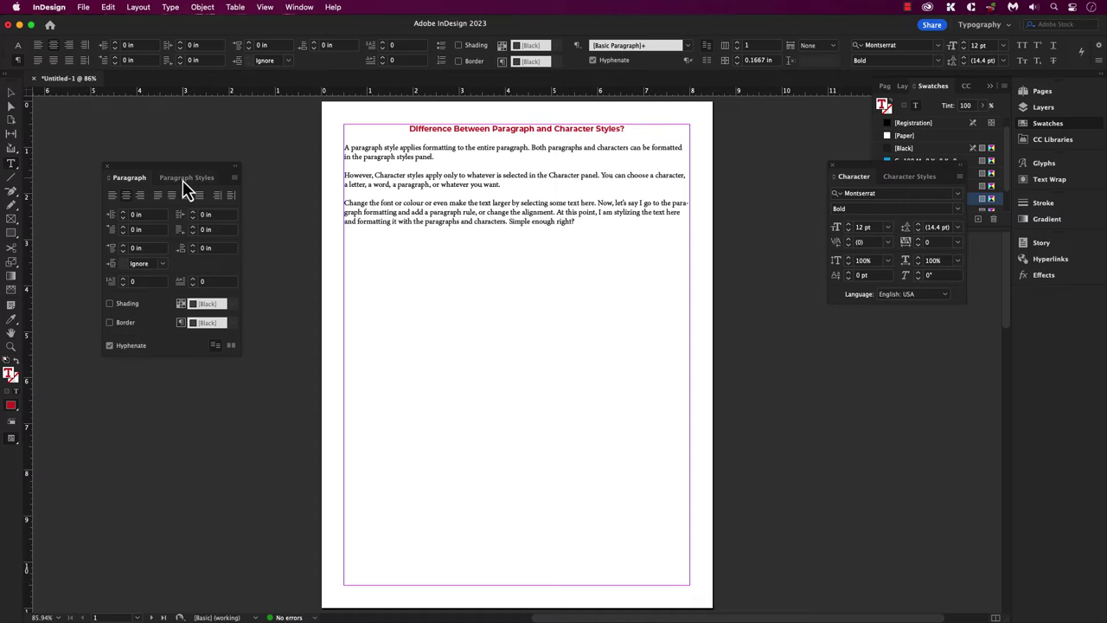
{"action": "left_click", "coordinate": [184, 179]}
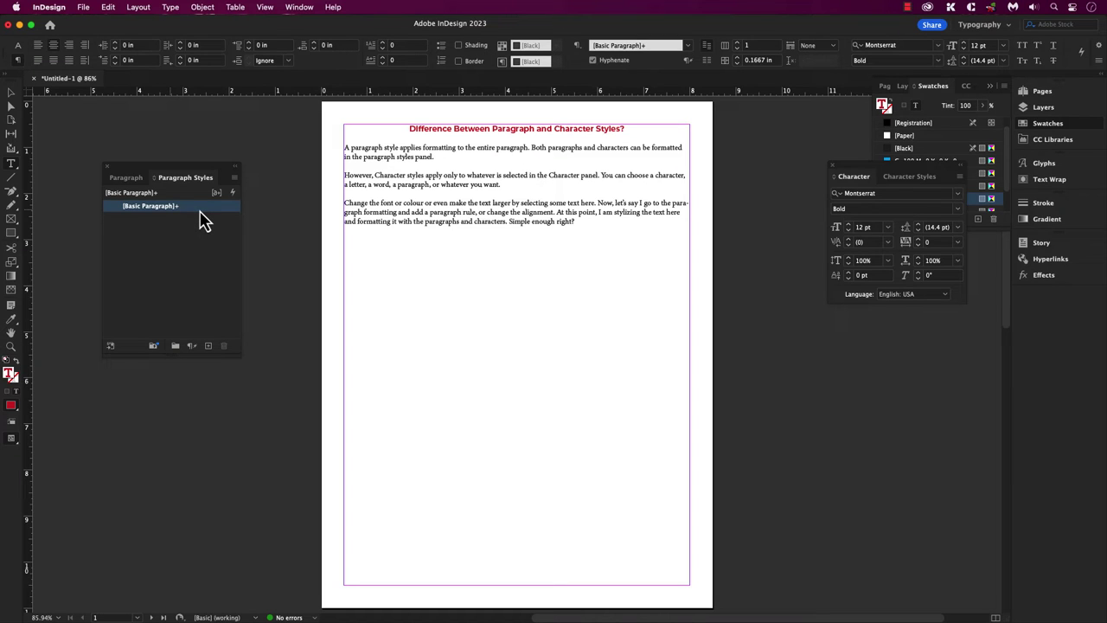
Triple-click the red, centred Montserrat Bold heading to select the entire line.
{"action": "triple_click", "coordinate": [498, 130]}
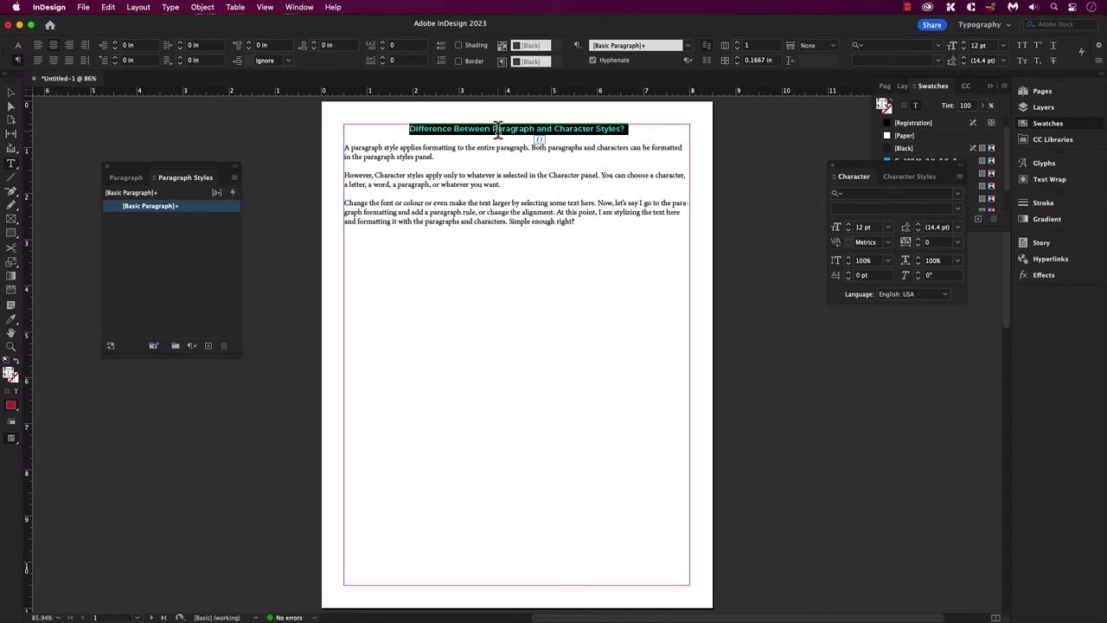
Create a new paragraph style from the heading and name it 'header'.
{"action": "left_click", "coordinate": [208, 346]}
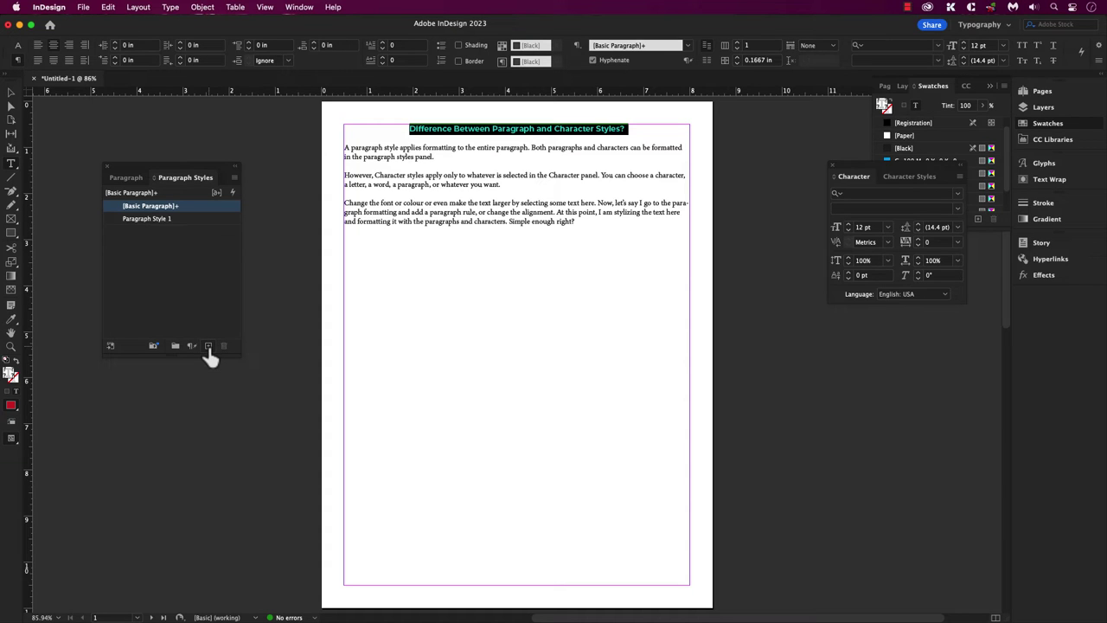
{"action": "double_click", "coordinate": [160, 219]}
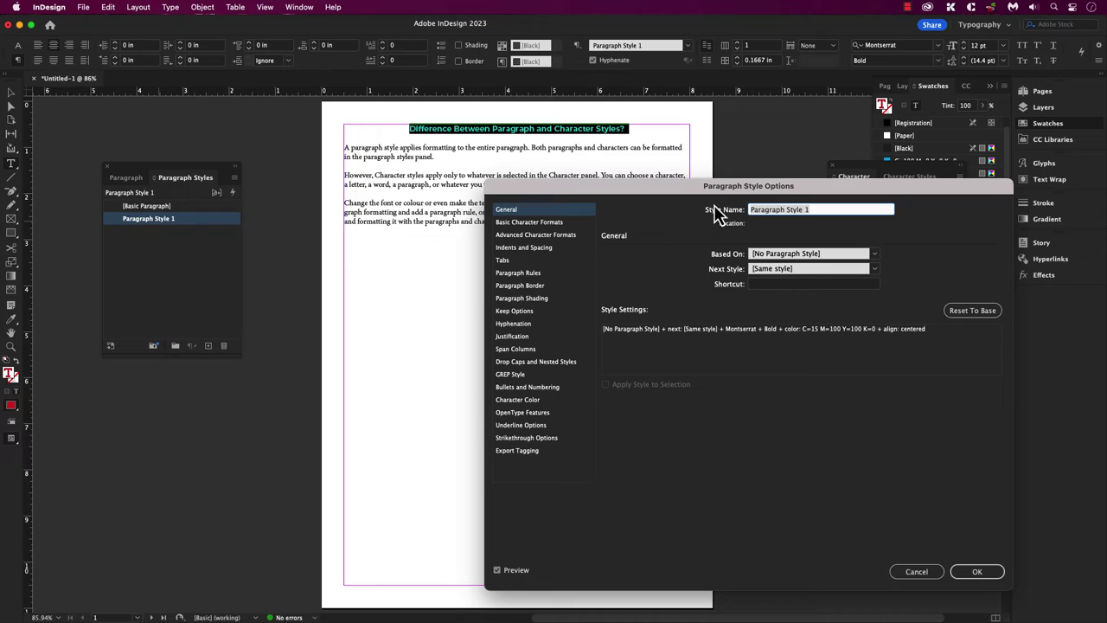
{"action": "type", "text": "header"}
{"action": "left_click", "coordinate": [751, 211]}
Set the header style's character colour to the green swatch and confirm.
{"action": "left_click", "coordinate": [525, 226]}
{"action": "left_click", "coordinate": [517, 400]}
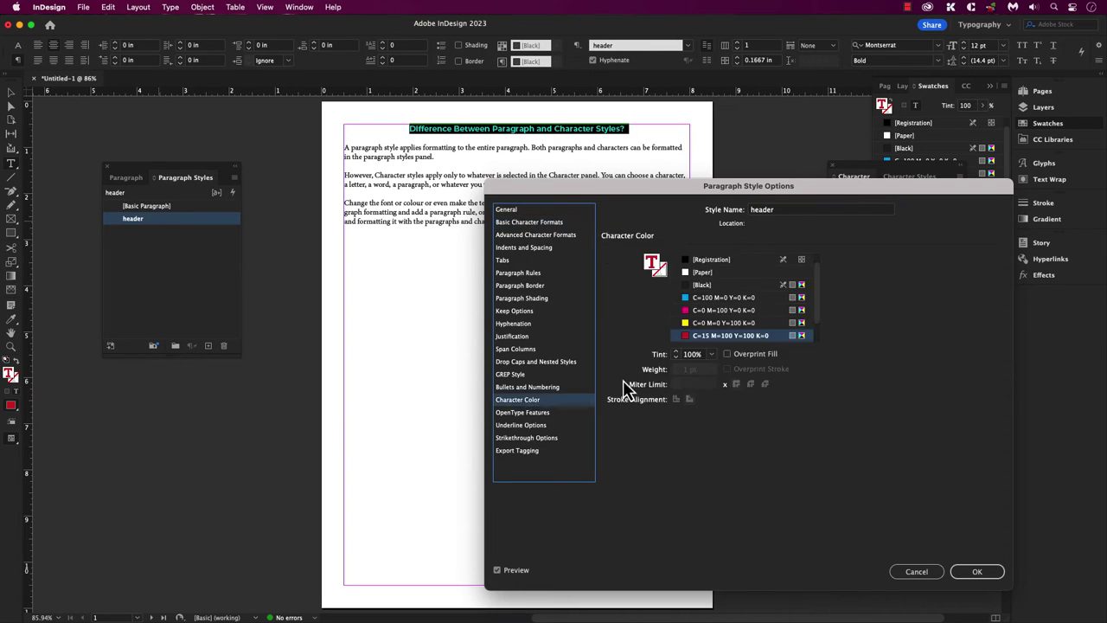
{"action": "scroll", "coordinate": [739, 329], "scroll_direction": "down", "scroll_amount": 1}
{"action": "left_click", "coordinate": [736, 322]}
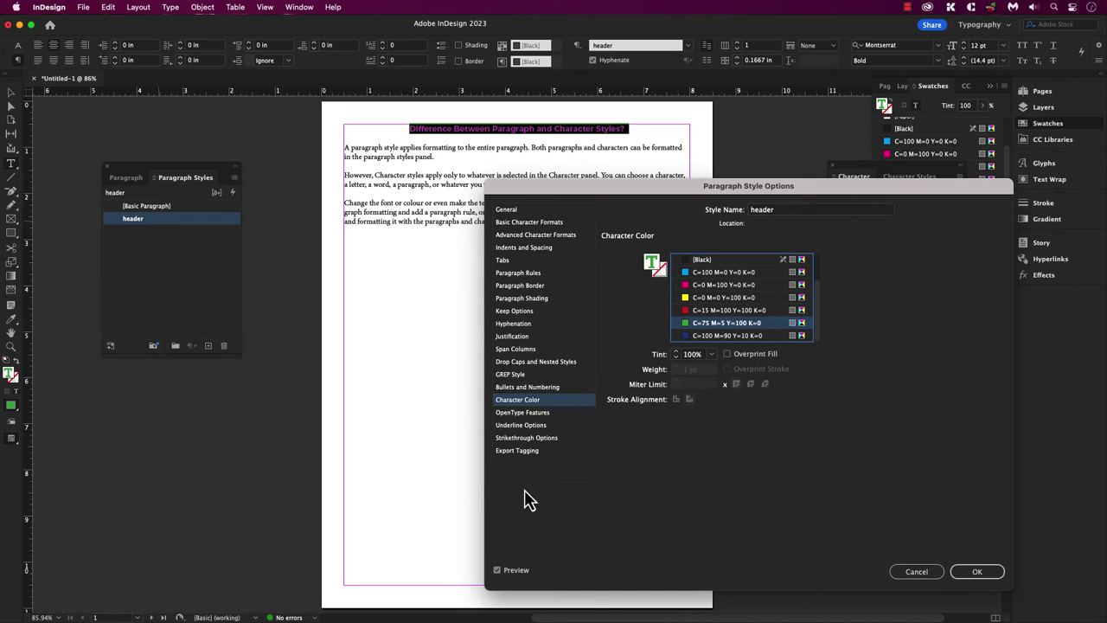
{"action": "left_click", "coordinate": [975, 575]}
{"action": "left_click", "coordinate": [540, 160]}
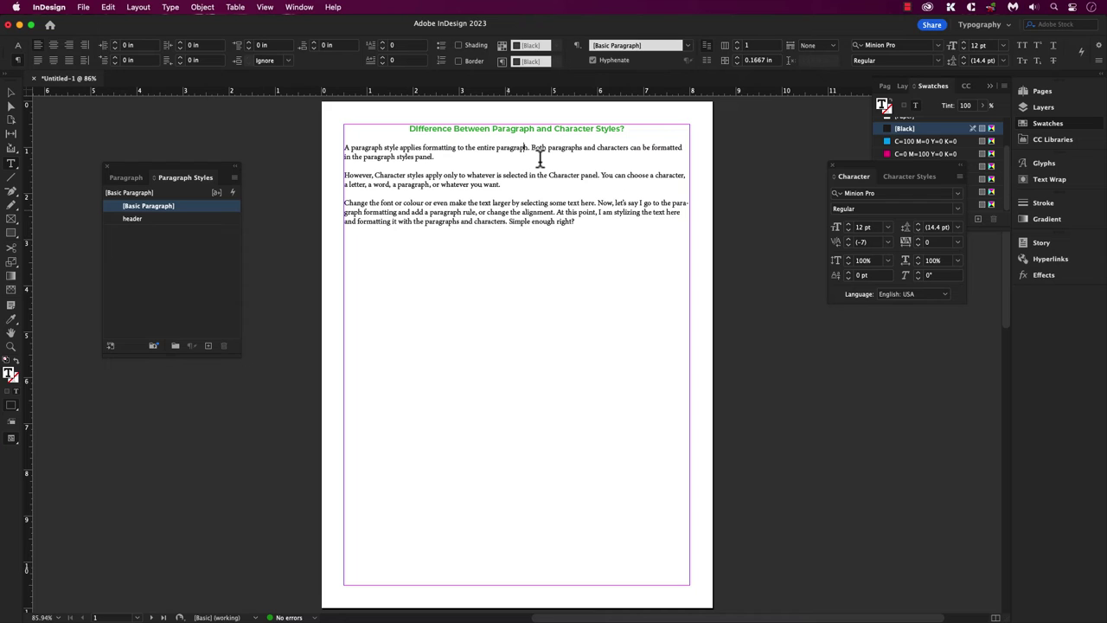
{"action": "triple_click", "coordinate": [405, 152]}
{"action": "left_click", "coordinate": [171, 224]}
{"action": "left_click", "coordinate": [478, 199]}
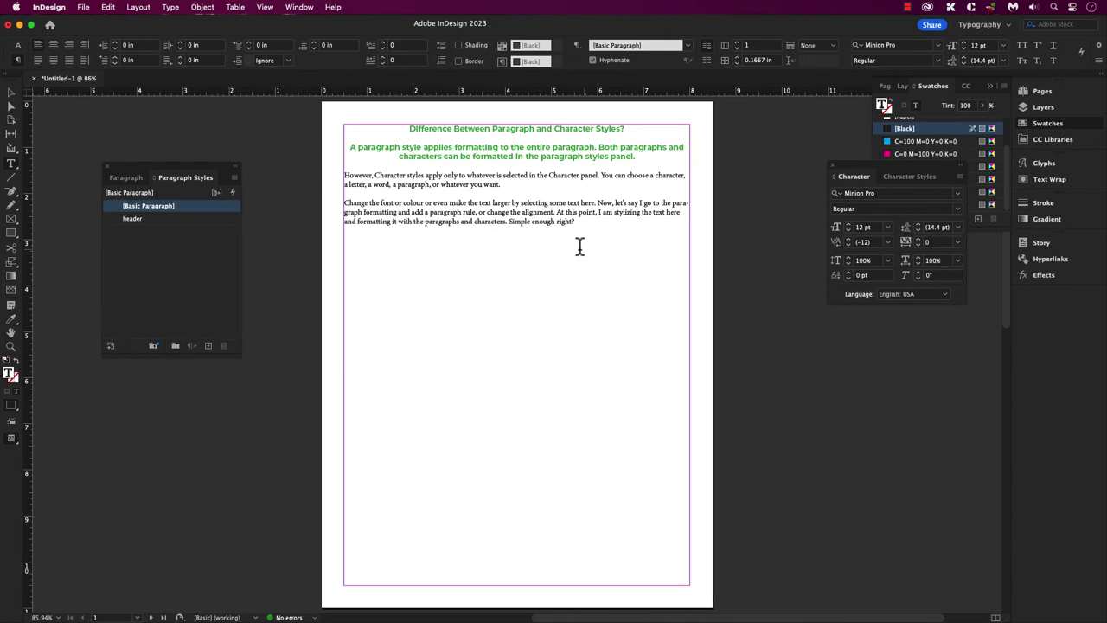
{"action": "key", "text": "super+z"}
{"action": "left_click", "coordinate": [550, 162]}
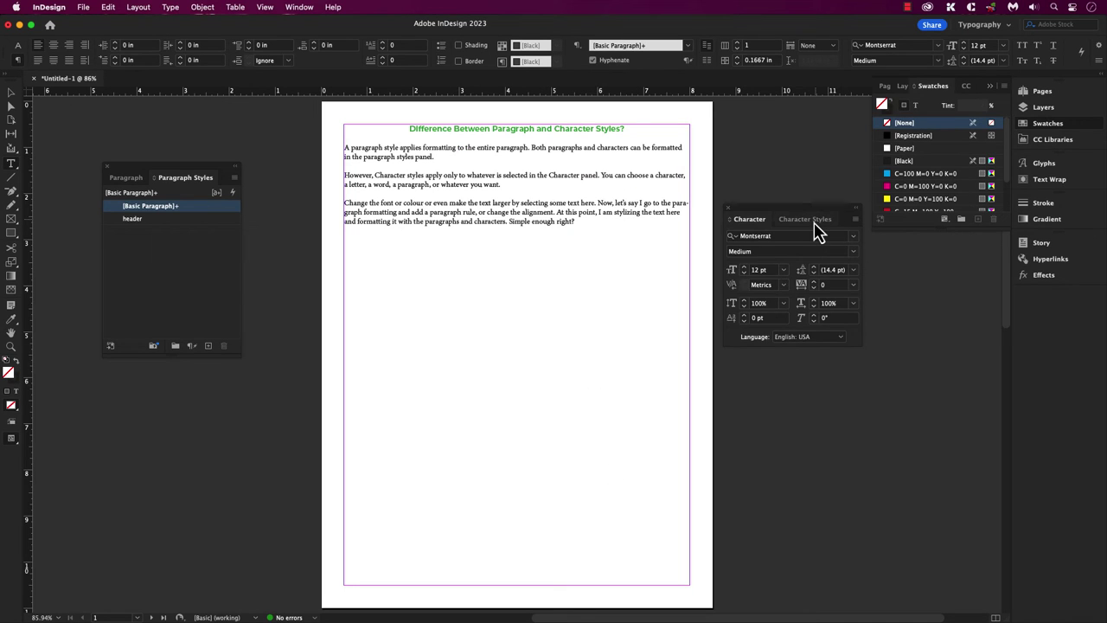
Set the word 'Character' in the second paragraph to Montserrat SemiBold Italic.
{"action": "left_click", "coordinate": [810, 221]}
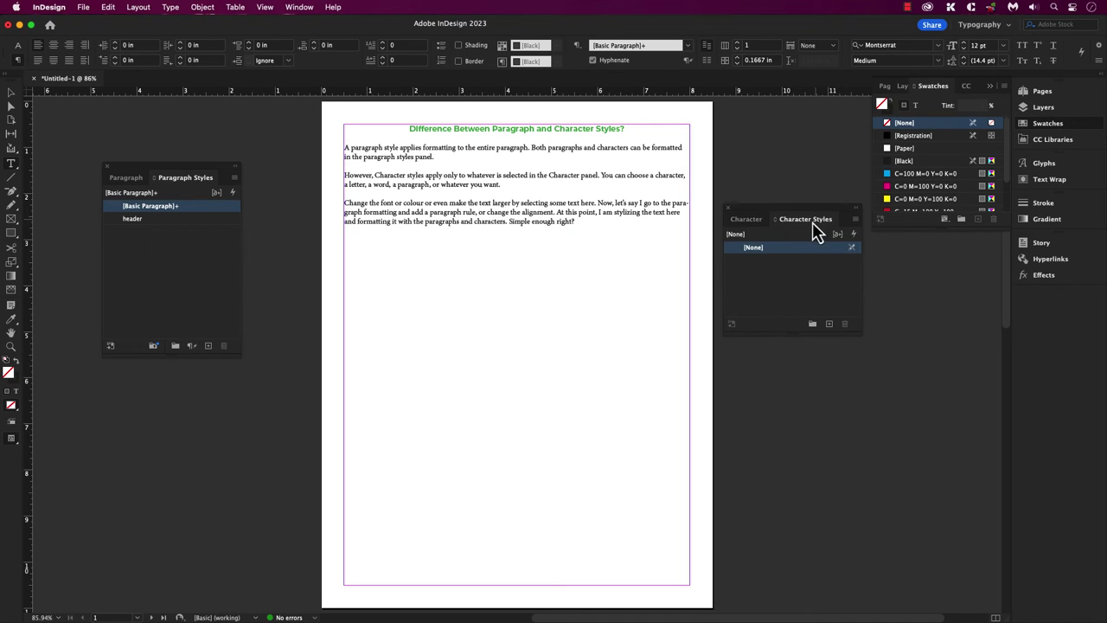
{"action": "left_click", "coordinate": [740, 221]}
{"action": "double_click", "coordinate": [387, 175]}
{"action": "left_click", "coordinate": [727, 236]}
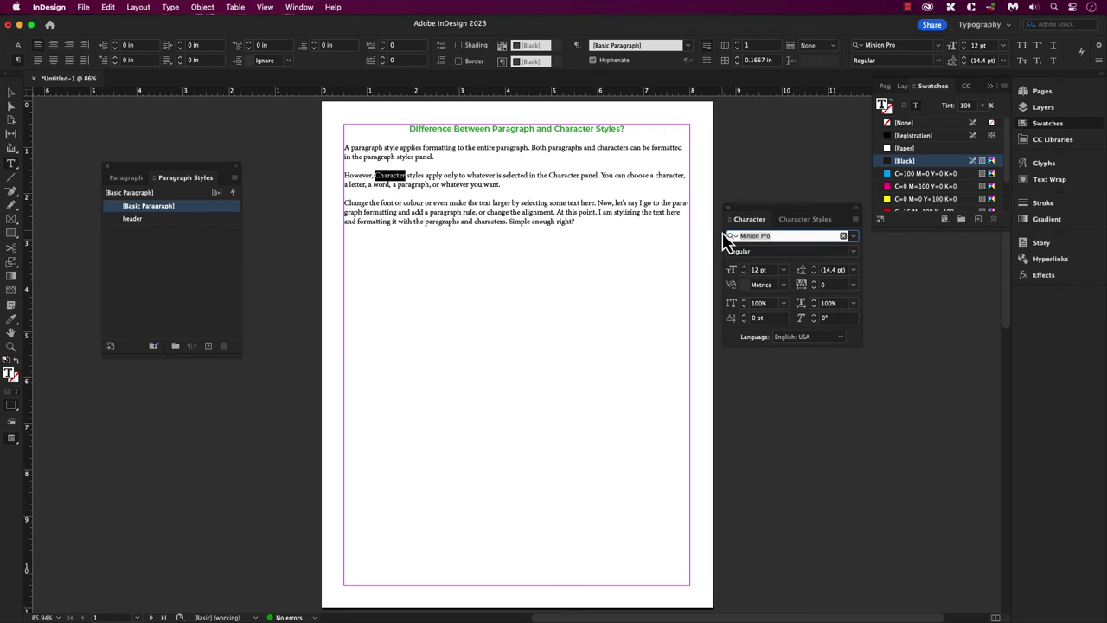
{"action": "type", "text": "Mont"}
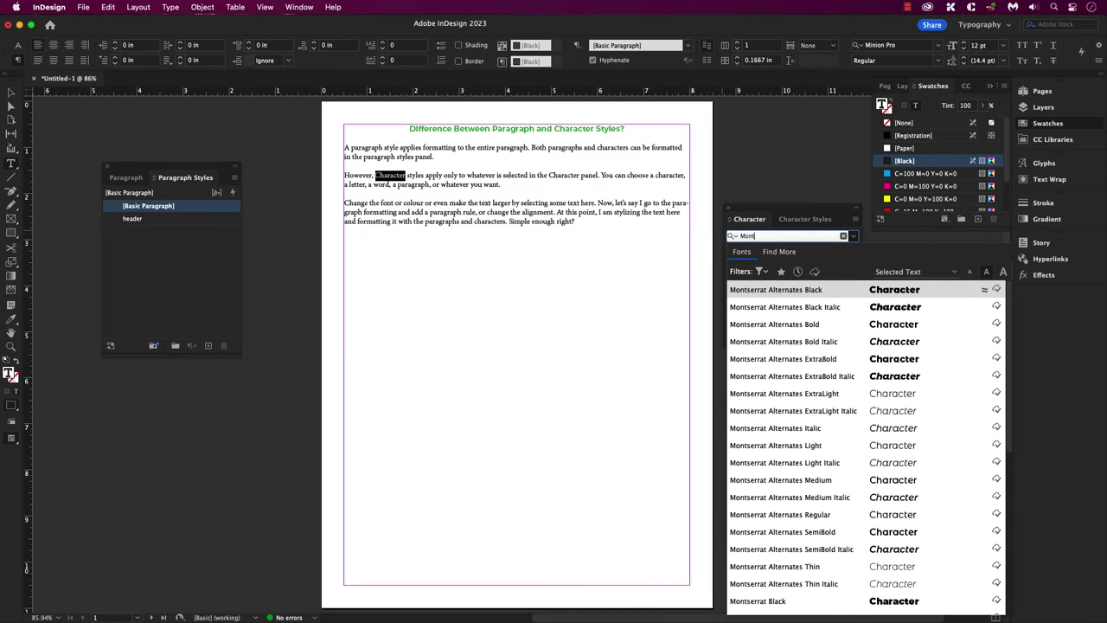
{"action": "type", "text": "se"}
{"action": "left_click", "coordinate": [753, 600]}
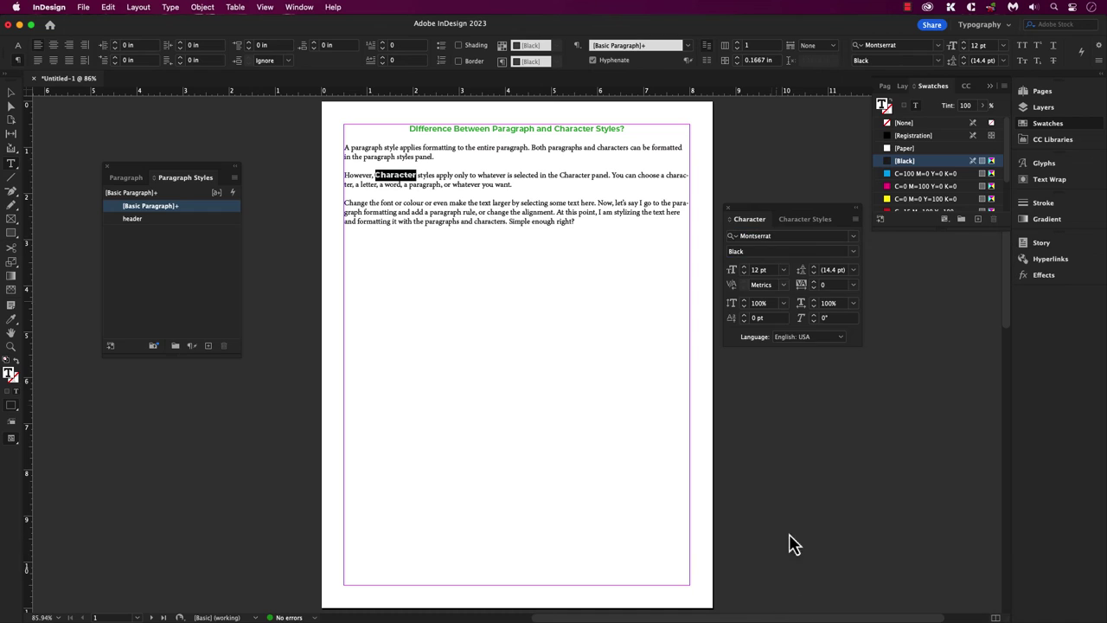
{"action": "left_click", "coordinate": [854, 253]}
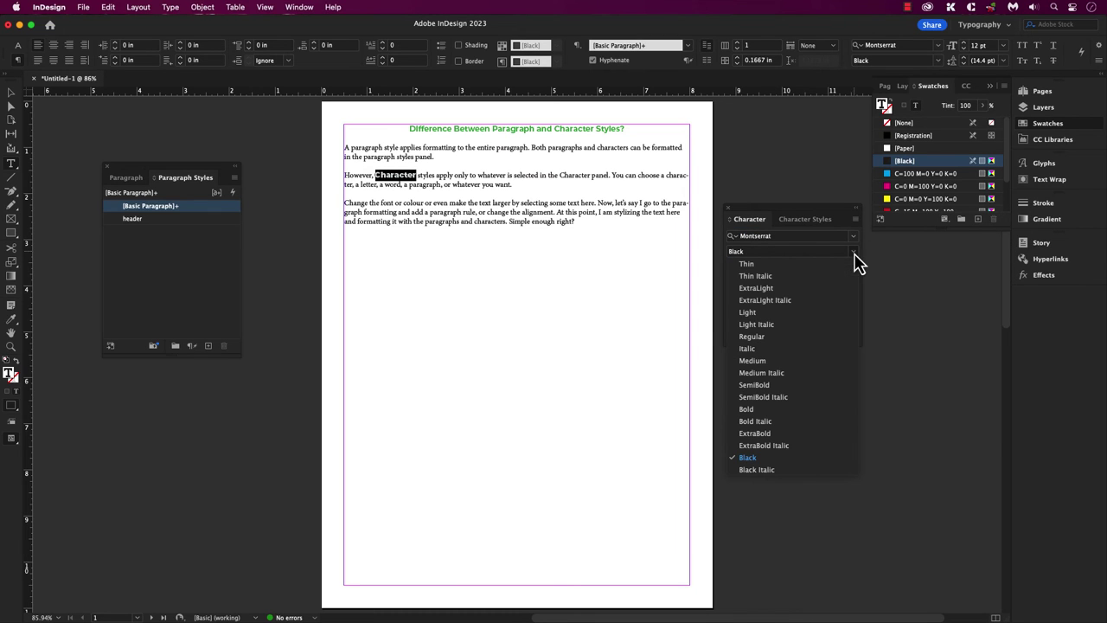
{"action": "left_click", "coordinate": [766, 398]}
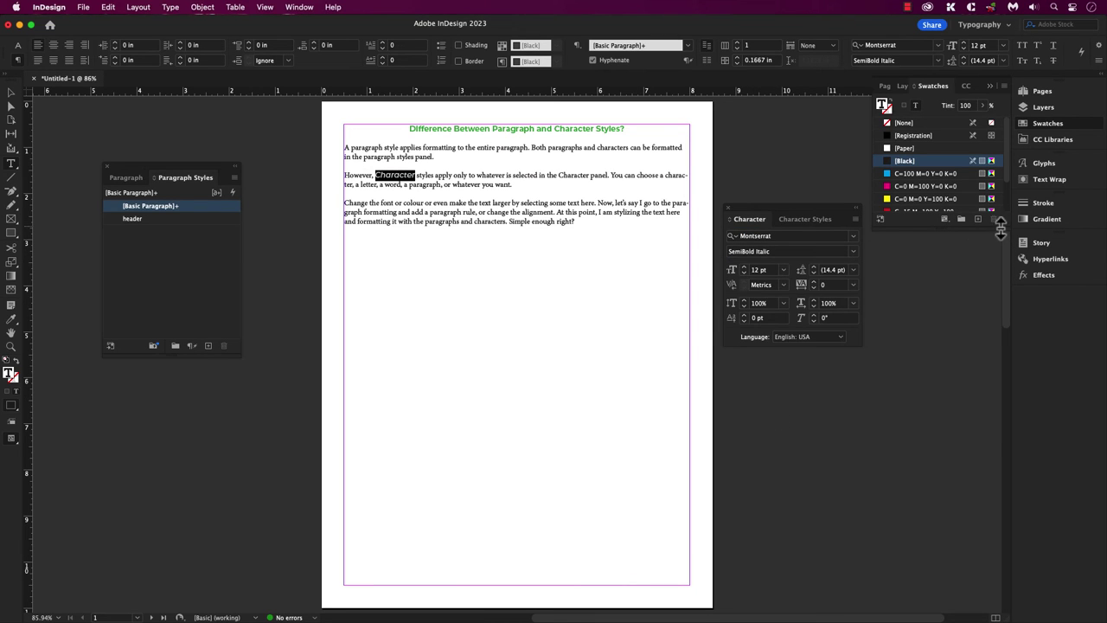
Colour the word red with the C=15 M=100 Y=100 K=0 swatch.
{"action": "left_click_drag", "start_coordinate": [999, 224], "coordinate": [1002, 243]}
{"action": "left_click", "coordinate": [934, 212]}
{"action": "left_click", "coordinate": [402, 177]}
{"action": "key", "text": "shift+F11"}
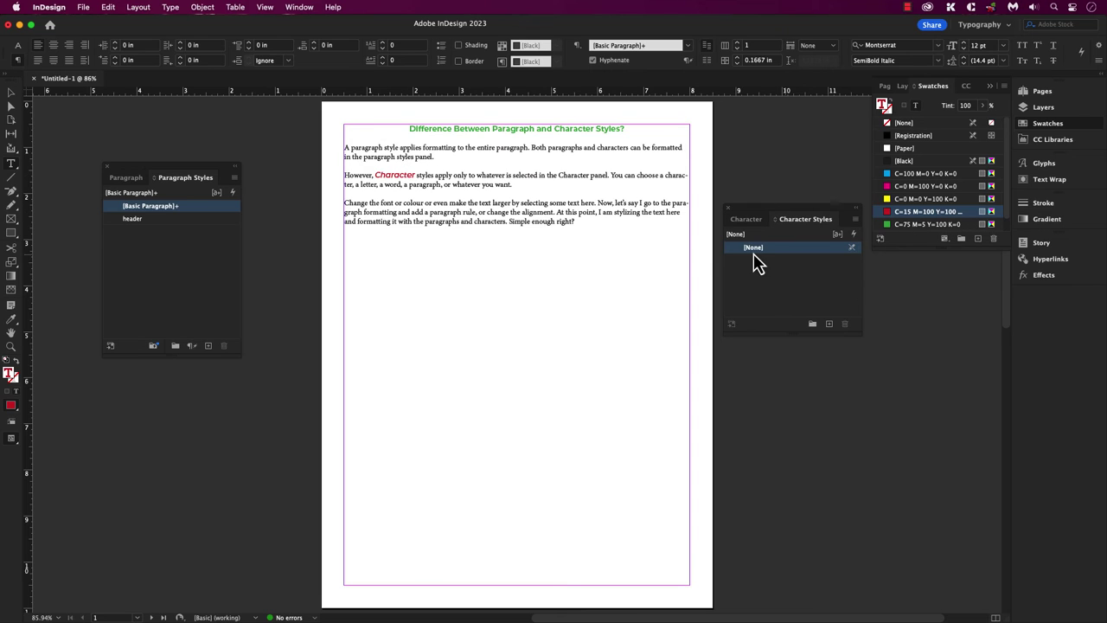
Create a character style 'bold red italics' from the red SemiBold Italic word Character.
{"action": "double_click", "coordinate": [389, 175]}
{"action": "left_click", "coordinate": [829, 327]}
{"action": "double_click", "coordinate": [769, 261]}
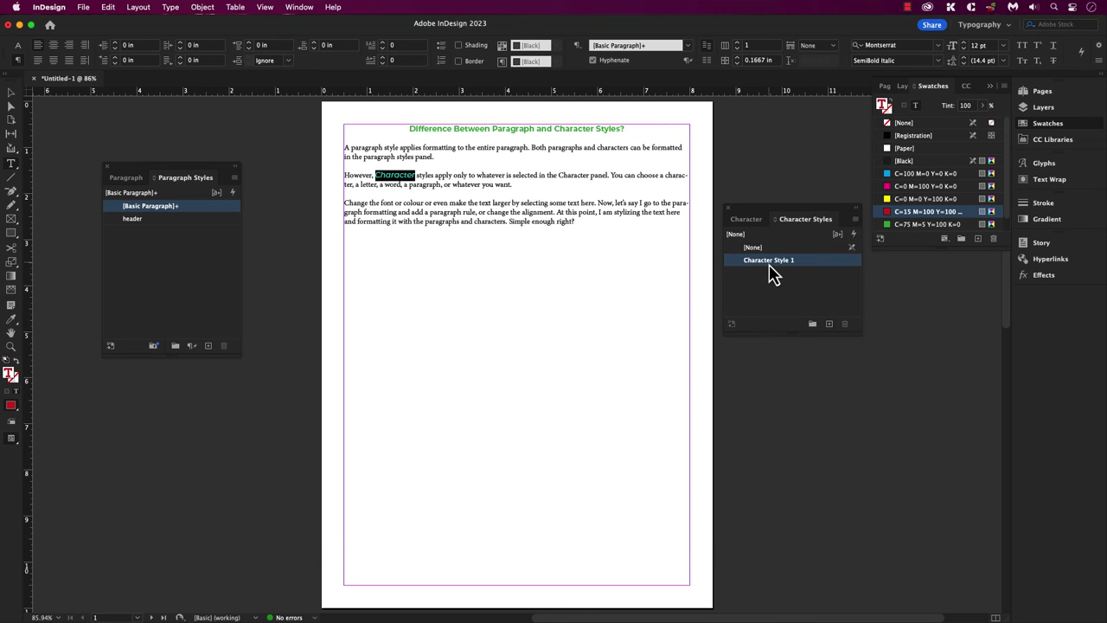
{"action": "left_click", "coordinate": [541, 189]}
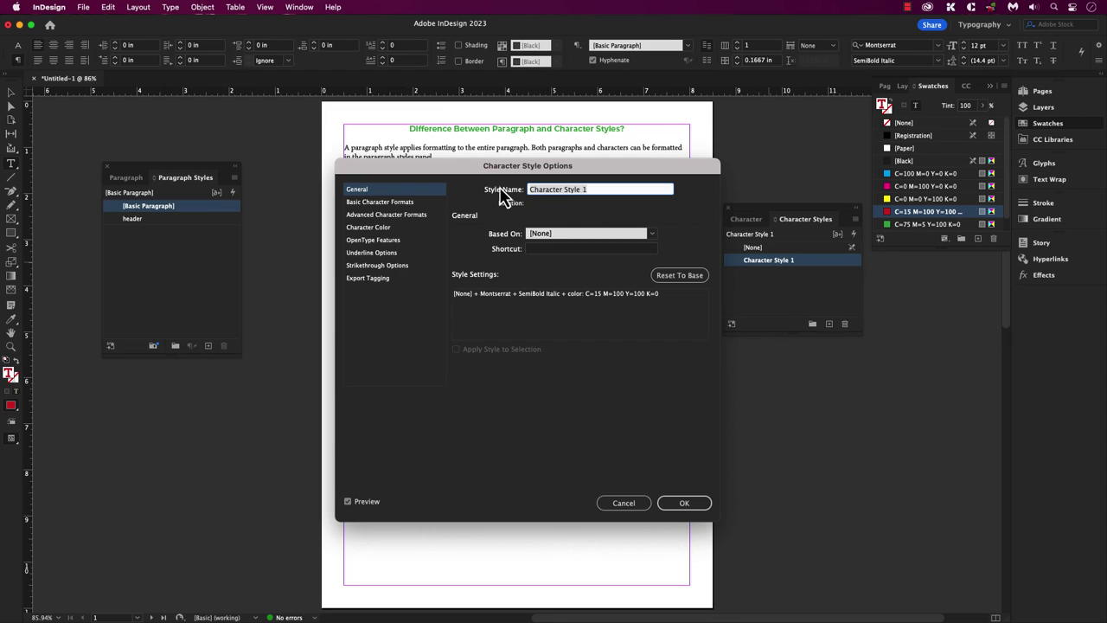
{"action": "key", "text": "super+a"}
{"action": "type", "text": "r"}
{"action": "left_click_drag", "start_coordinate": [461, 168], "coordinate": [570, 227]}
{"action": "left_click", "coordinate": [503, 264]}
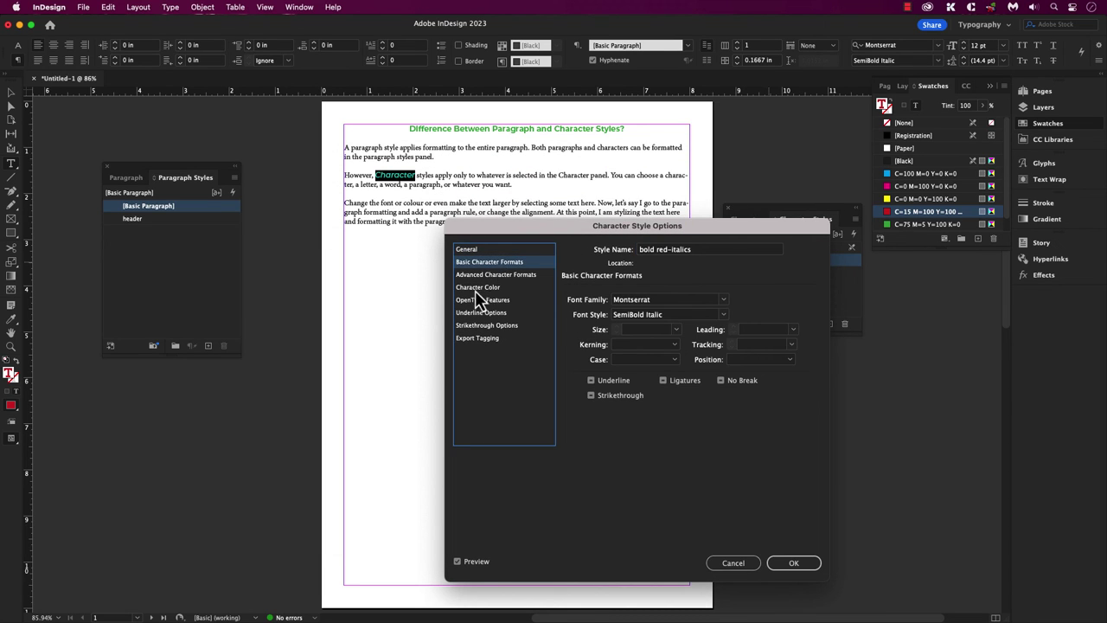
{"action": "left_click", "coordinate": [477, 288]}
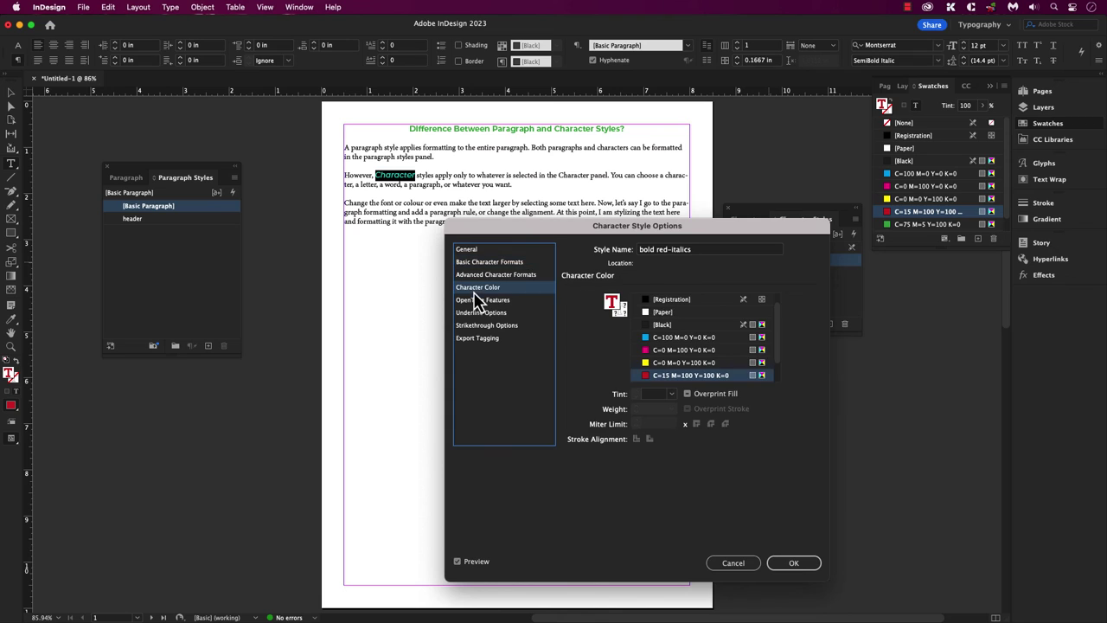
{"action": "left_click", "coordinate": [794, 563]}
{"action": "left_click", "coordinate": [568, 174]}
Style the later word 'Character' and the first paragraph's 'characters' with bold red italics.
{"action": "double_click", "coordinate": [568, 175]}
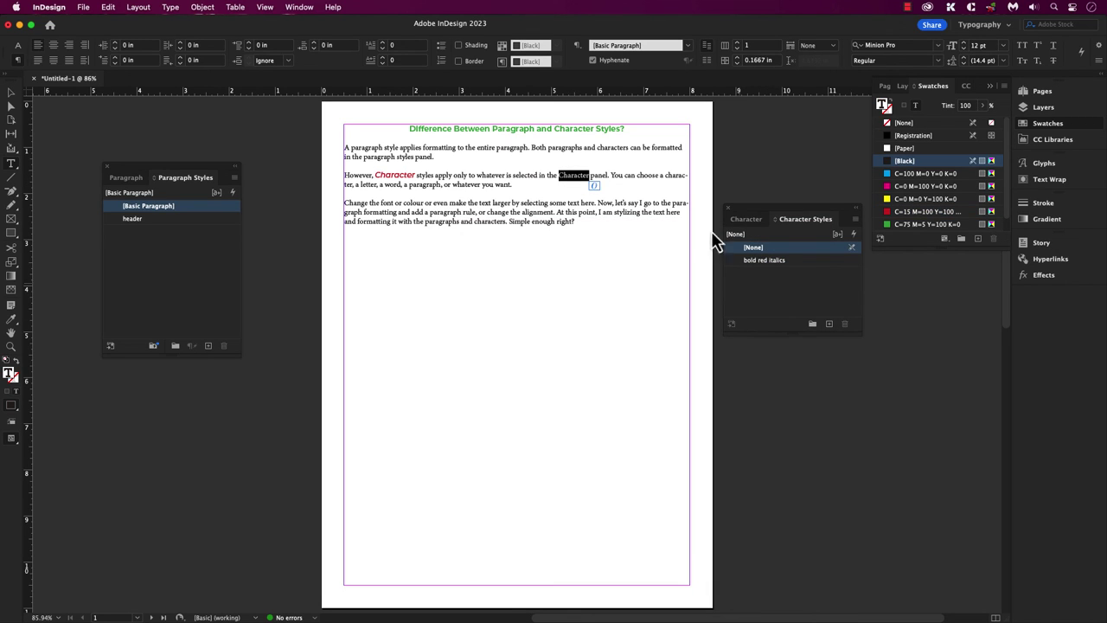
{"action": "left_click", "coordinate": [794, 264]}
{"action": "left_click", "coordinate": [600, 213]}
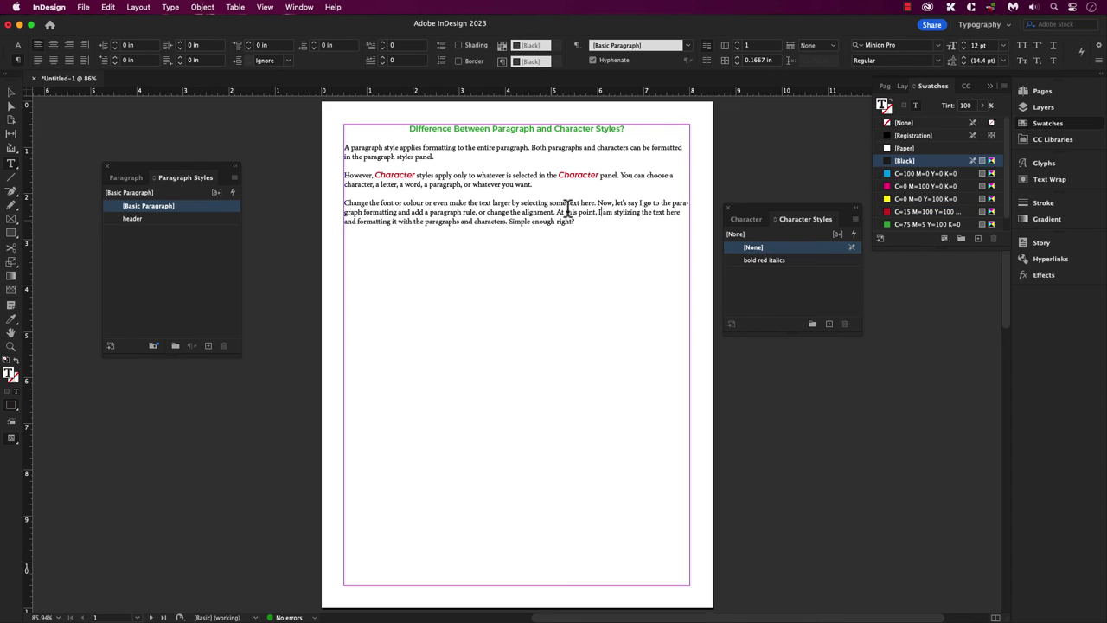
{"action": "double_click", "coordinate": [613, 147]}
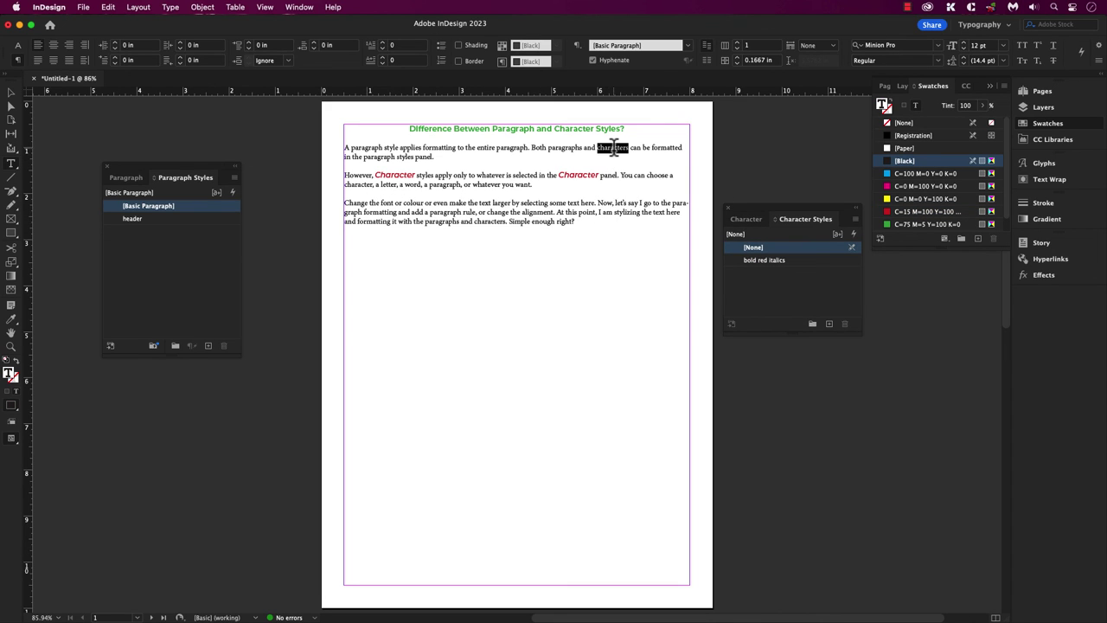
{"action": "left_click", "coordinate": [809, 264]}
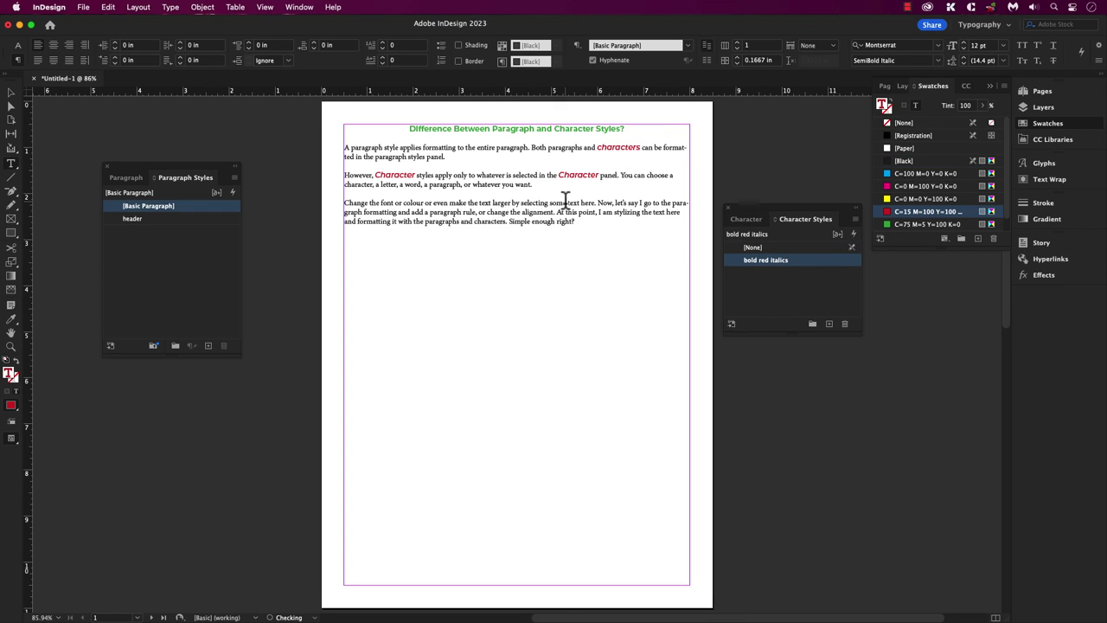
{"action": "left_click", "coordinate": [583, 240]}
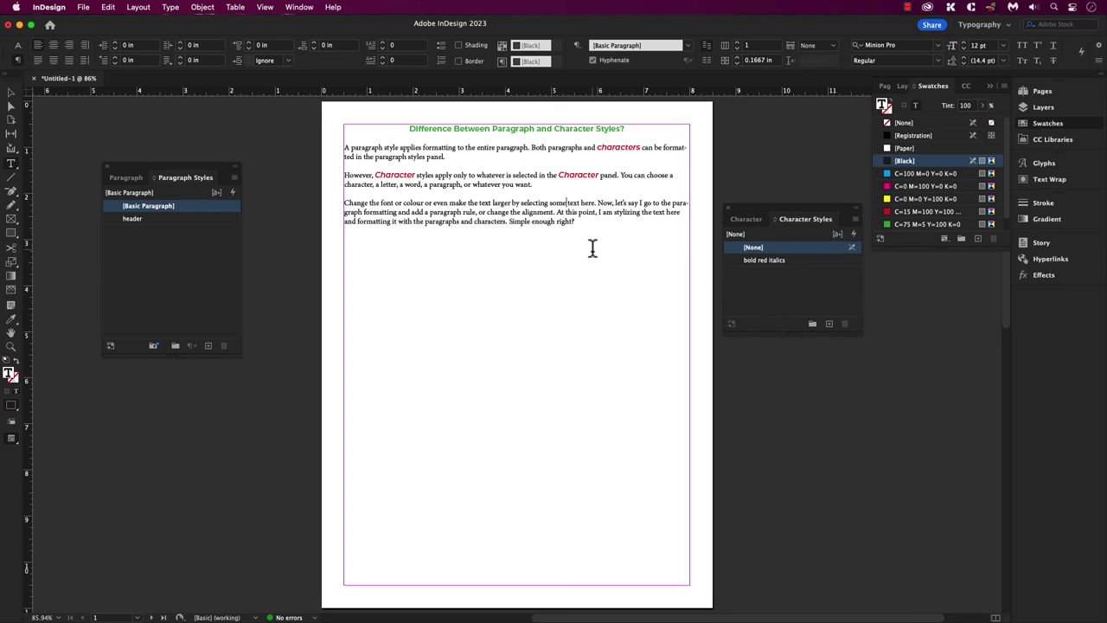